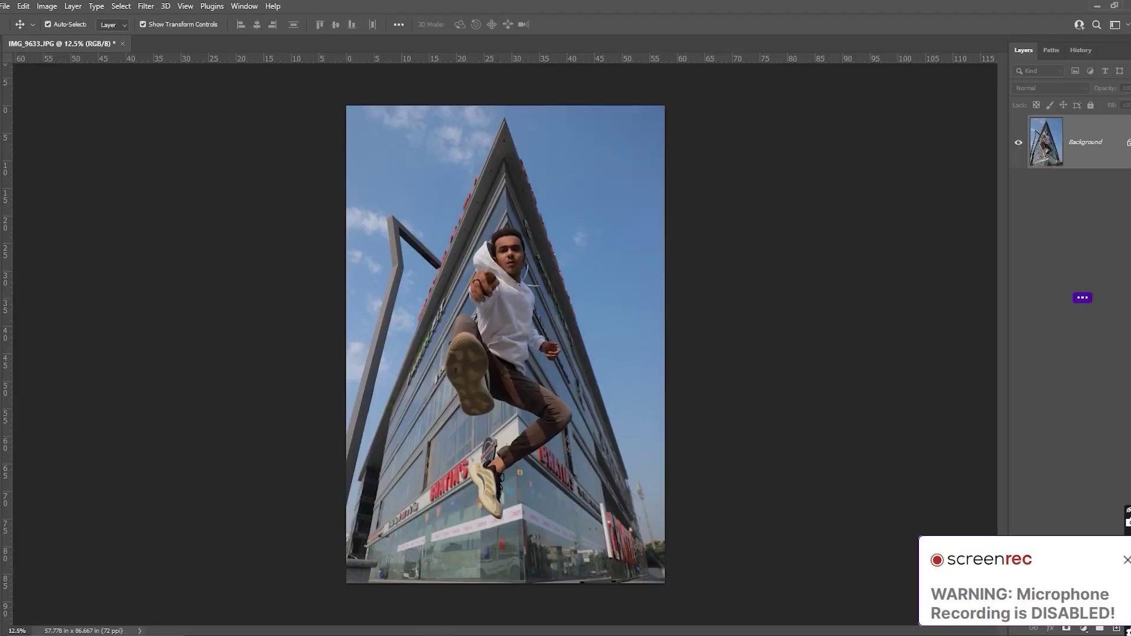
Open IMG_9633.JPG, the low-angle jumping shot, as a single Background layer
left_click(1125, 561)
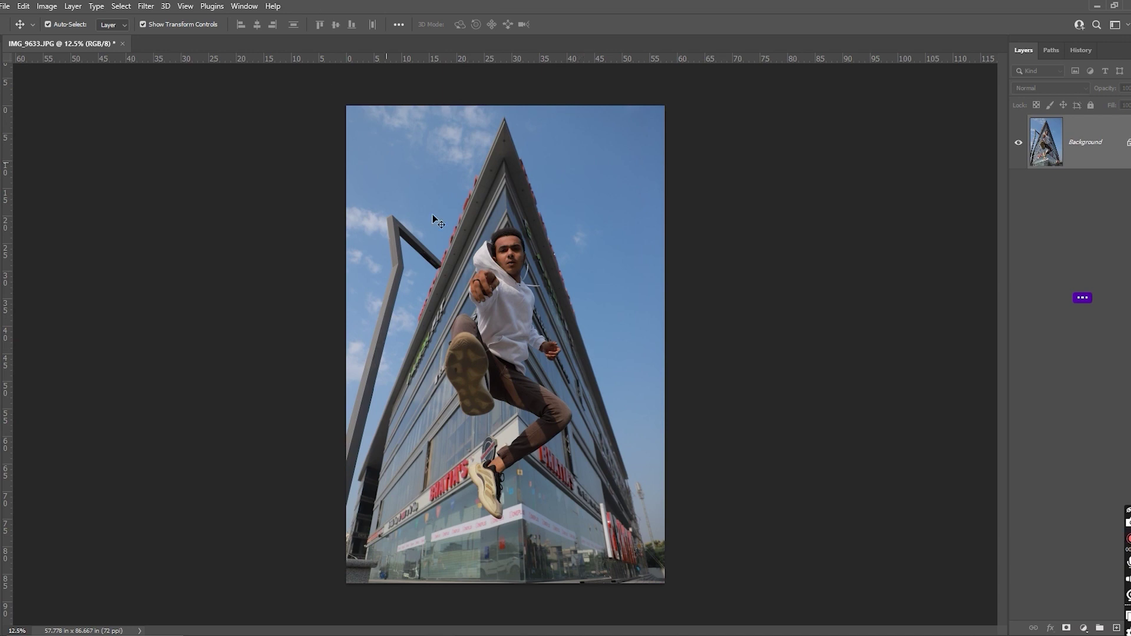
Duplicate the photo onto a new layer with Ctrl+J
scroll(546, 249, "up", 3)
scroll(546, 249, "up", 3)
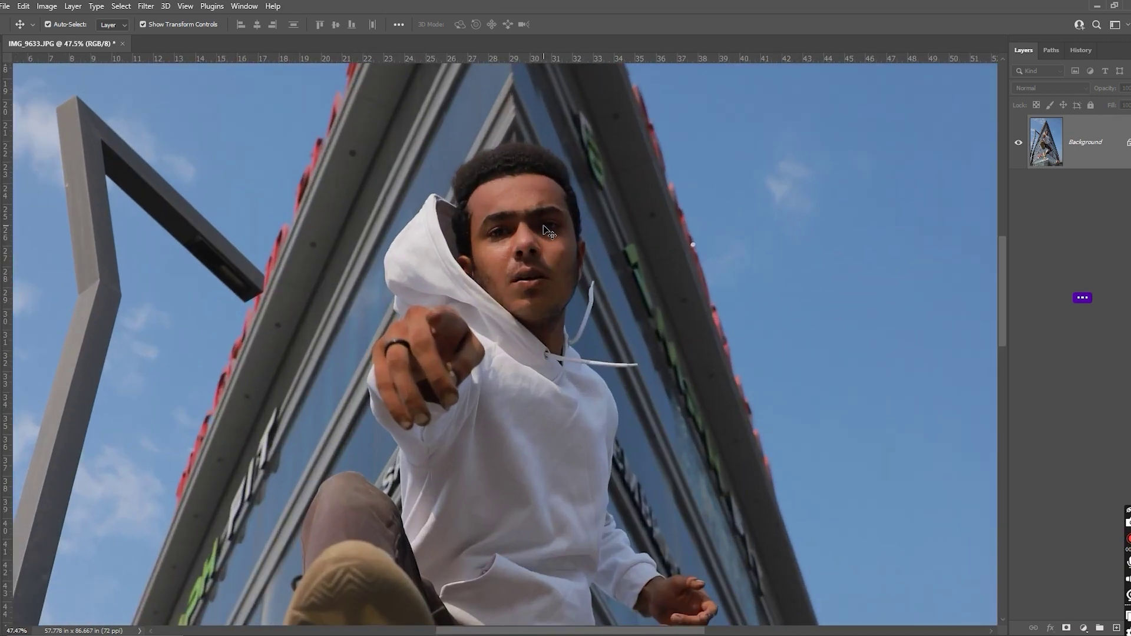
scroll(553, 254, "down", 2)
scroll(551, 258, "down", 2)
scroll(548, 263, "down", 2)
key("ctrl+j")
scroll(547, 259, "down", 1)
scroll(516, 254, "up", 2)
Apply a Curves adjustment that raises the midtones and lifts the black point
key("ctrl+m")
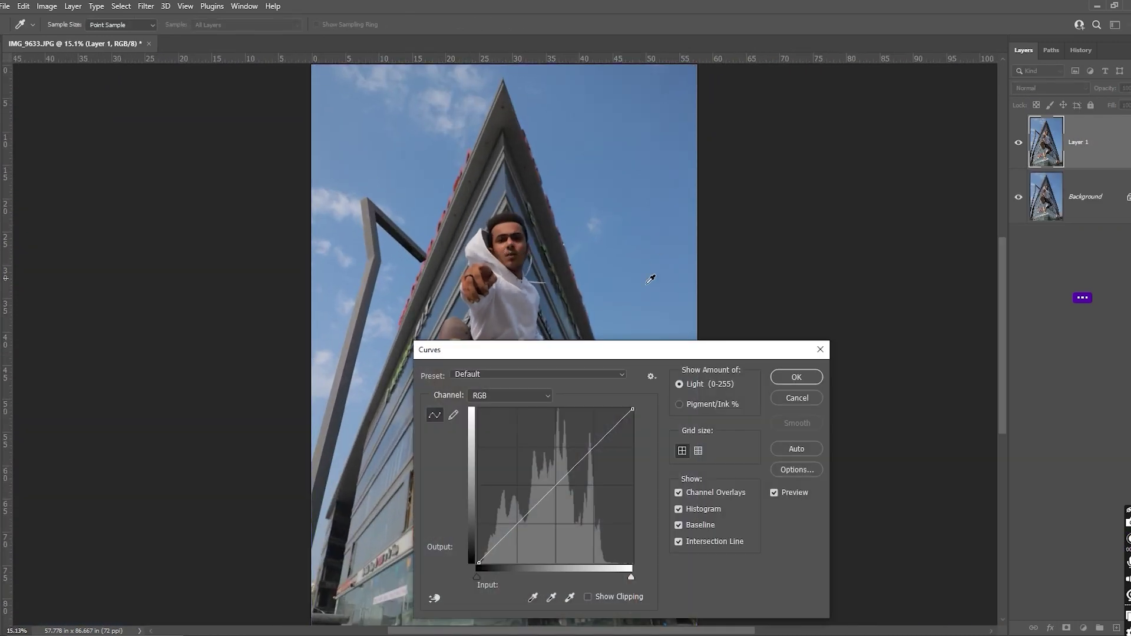
left_click_drag(519, 520, 516, 514)
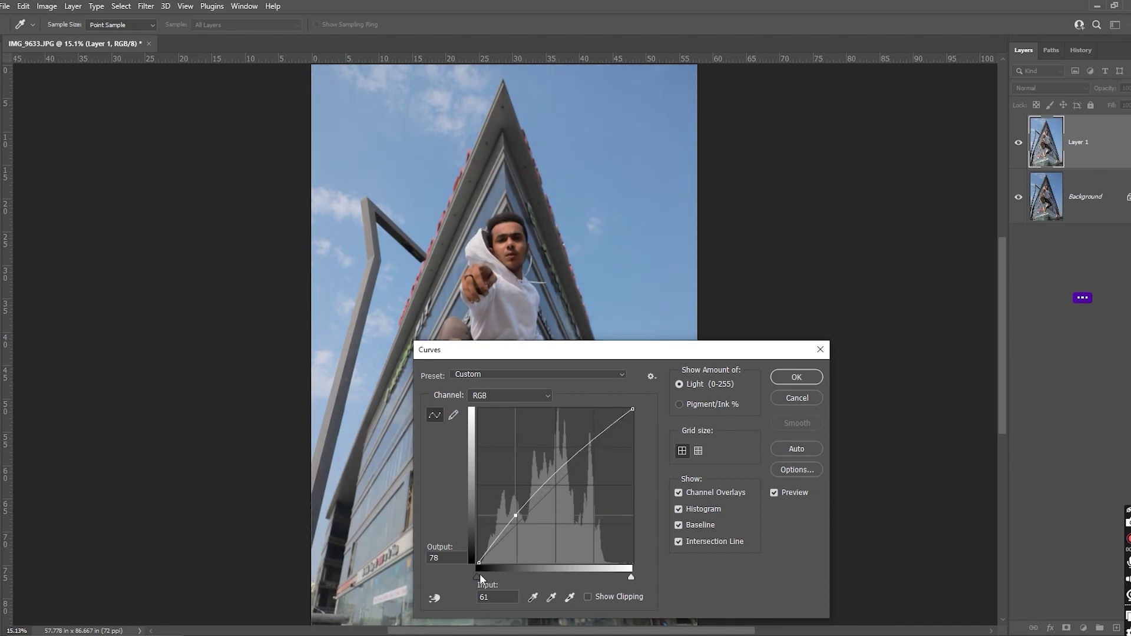
left_click_drag(480, 561, 477, 552)
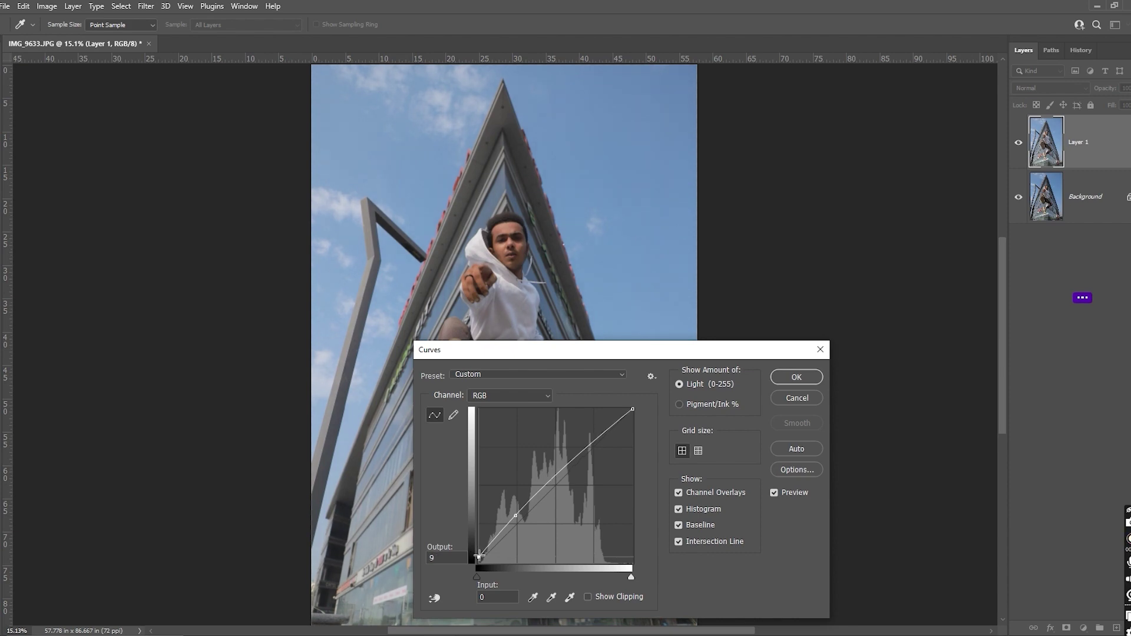
key("Return")
key("v")
scroll(519, 240, "up", 1)
scroll(520, 240, "up", 3)
scroll(519, 239, "up", 3)
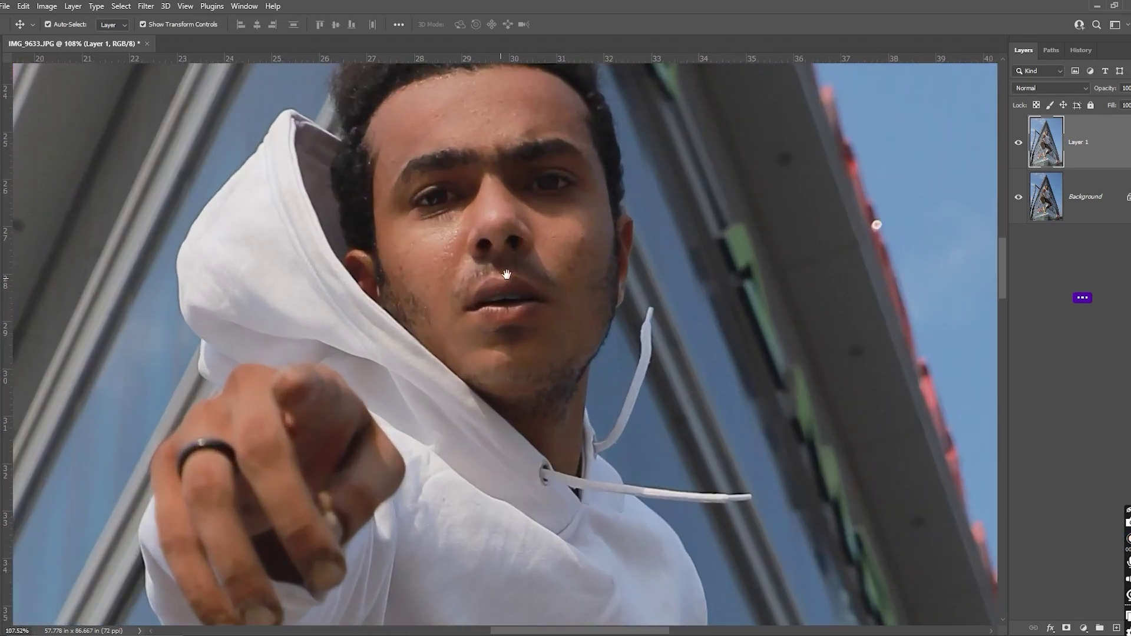
Heal the cheek blemishes with the Content-Aware Spot Healing Brush
scroll(548, 265, "up", 2)
key("j")
scroll(575, 292, "up", 2)
key("shift+j")
key("shift+j")
key("shift+j")
scroll(582, 310, "up", 1)
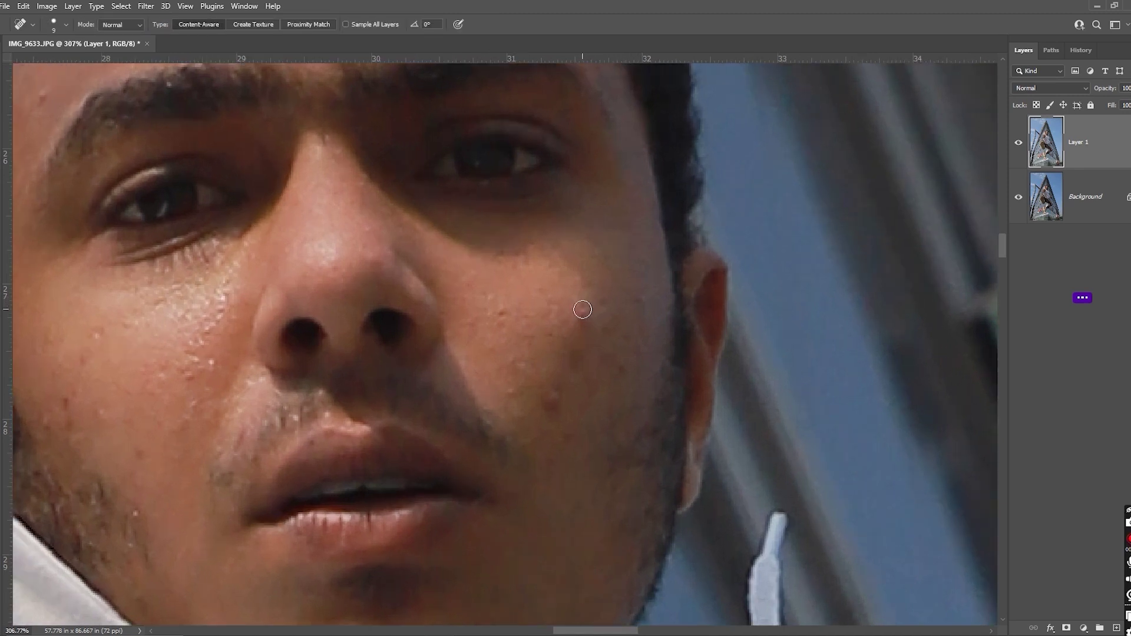
scroll(554, 381, "up", 1)
left_click_drag(555, 381, 554, 407)
scroll(565, 408, "down", 2)
scroll(194, 396, "up", 1)
left_click_drag(196, 390, 199, 418)
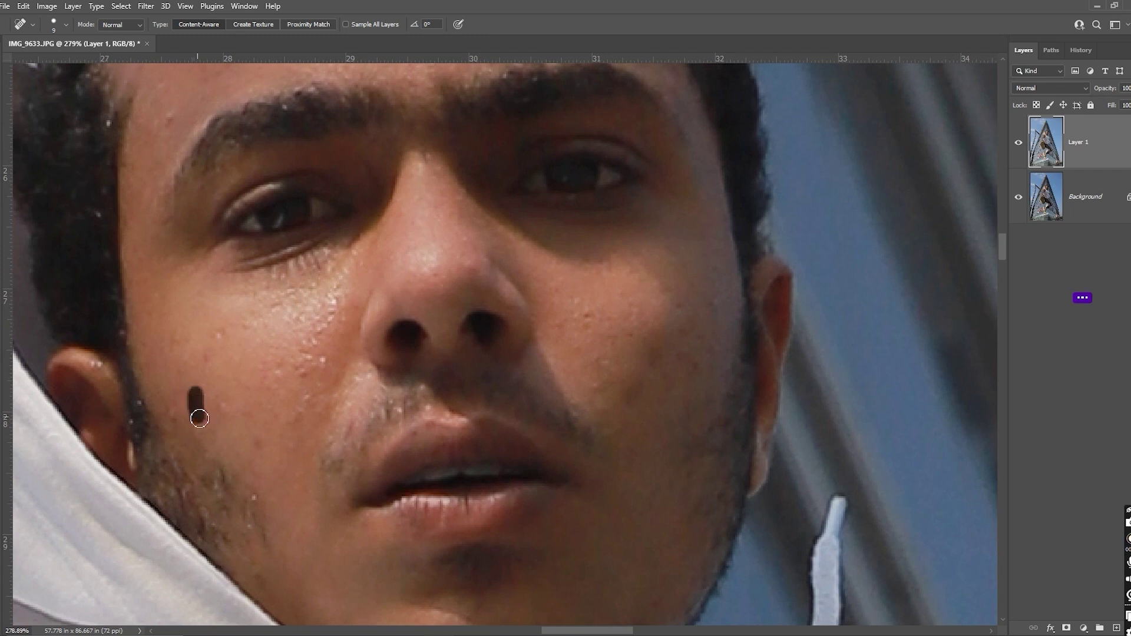
left_click(221, 339)
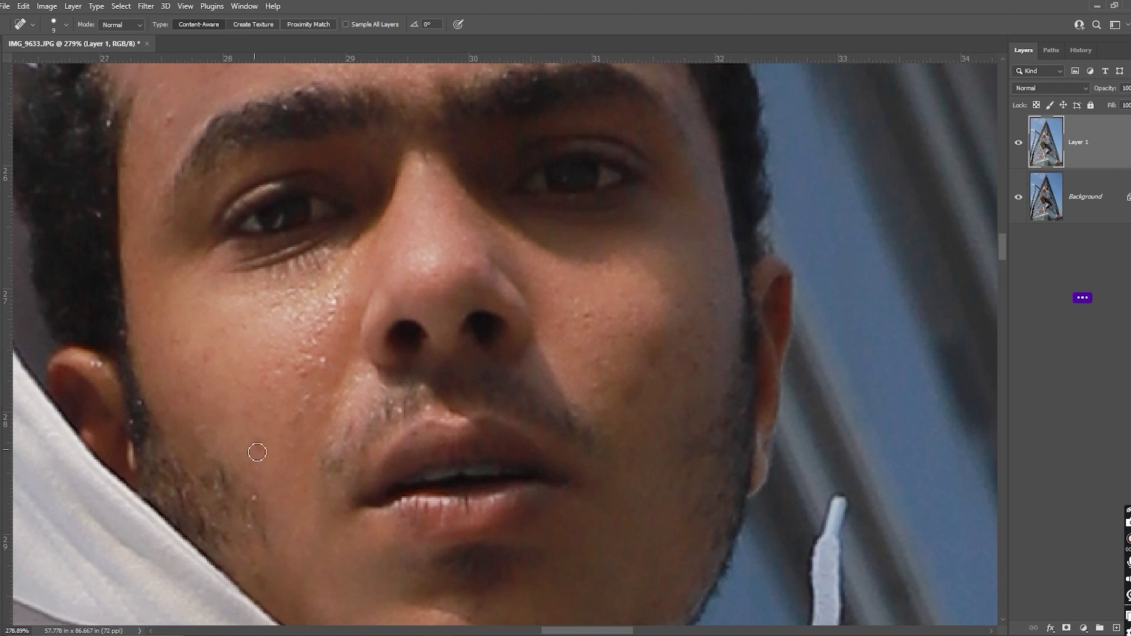
scroll(328, 374, "down", 3)
scroll(380, 176, "up", 2)
scroll(379, 176, "up", 1)
Enlarge the healing brush and remove the spots across the forehead
key("bracketright")
key("bracketright")
left_click(359, 168)
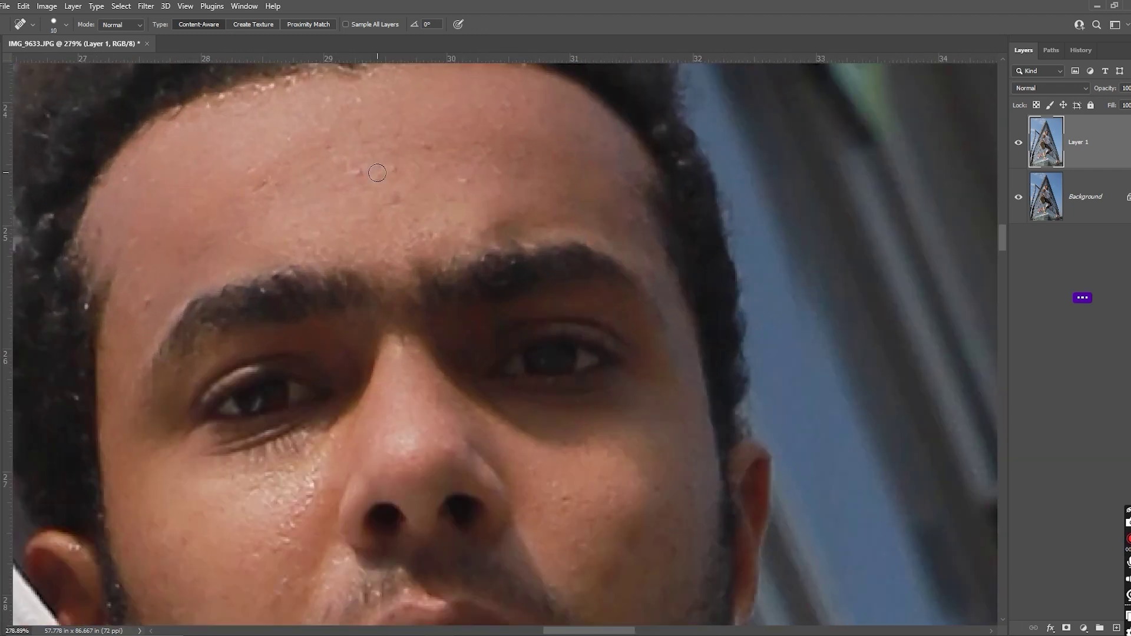
left_click(399, 169)
left_click(403, 205)
left_click(427, 136)
scroll(456, 161, "down", 2)
left_click(428, 150)
left_click(387, 173)
left_click(447, 192)
scroll(442, 192, "down", 3)
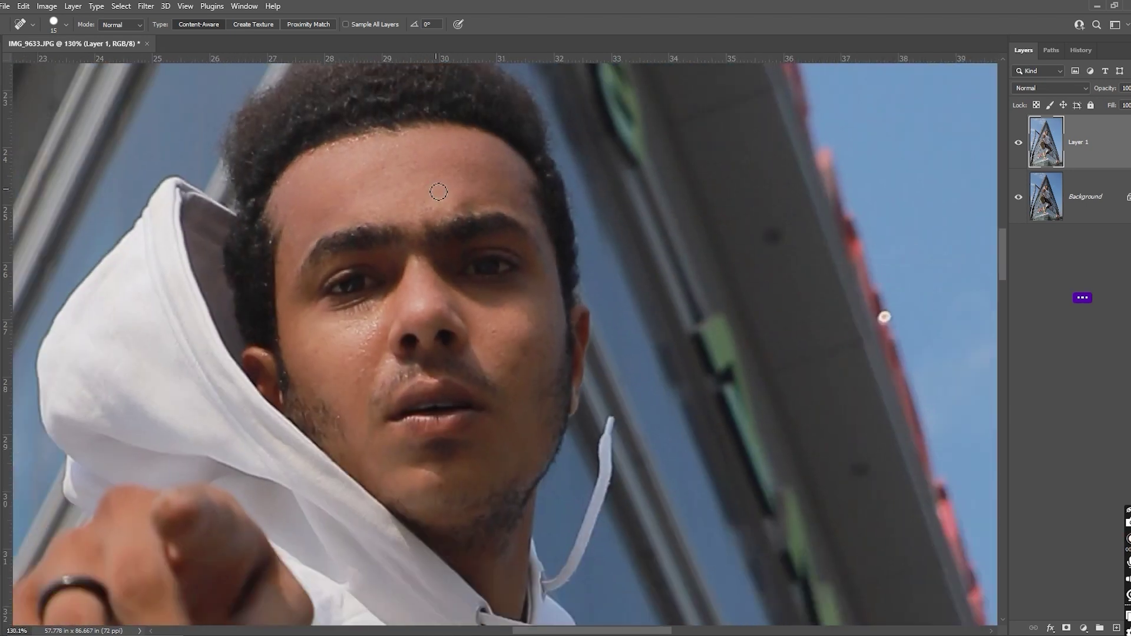
scroll(438, 192, "down", 3)
Quick-select the face, then lasso out both eyes and eyebrows
key("w")
left_click_drag(419, 182, 460, 351)
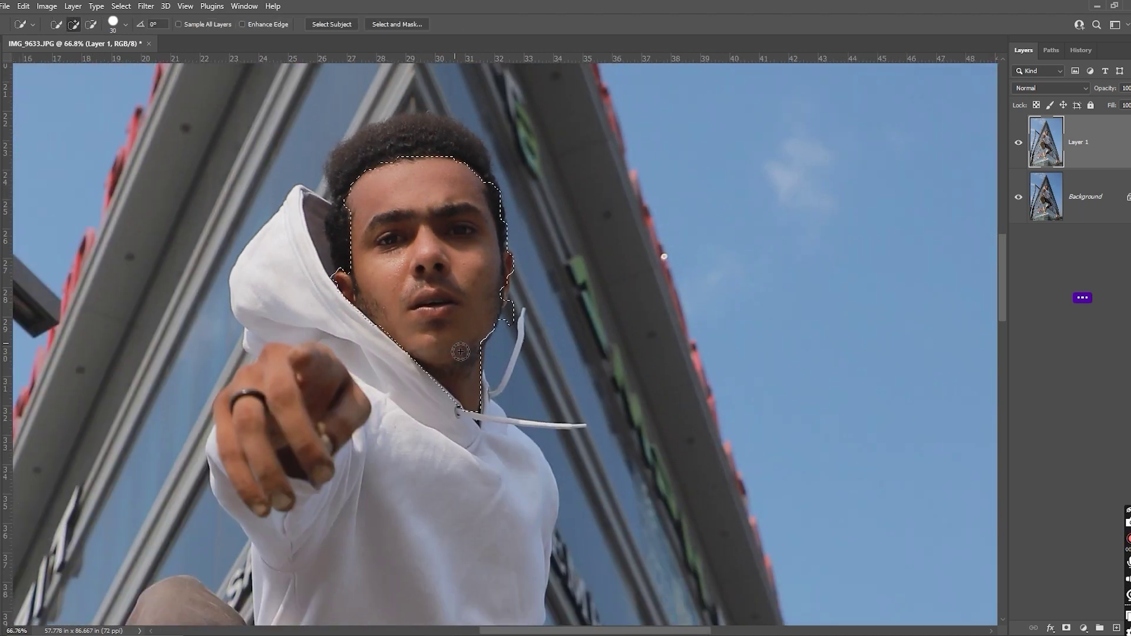
scroll(452, 315, "up", 1)
key("l")
scroll(475, 204, "up", 3)
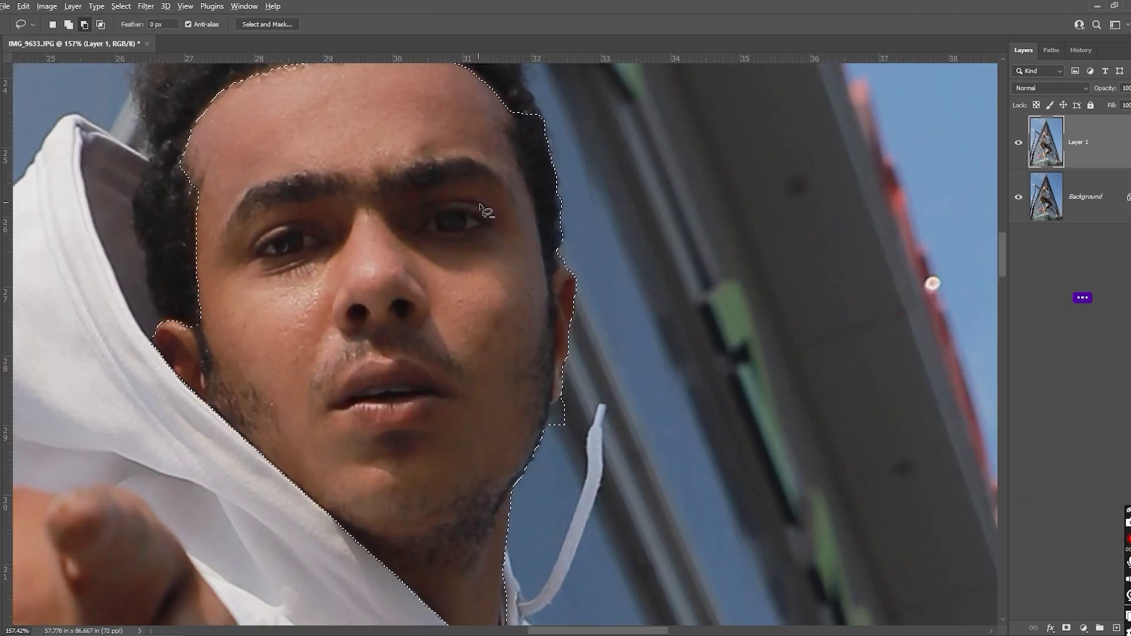
left_click_drag(476, 202, 501, 215)
mouse_move(498, 176)
left_mouse_down()
mouse_move(464, 157)
mouse_move(465, 178)
left_mouse_up()
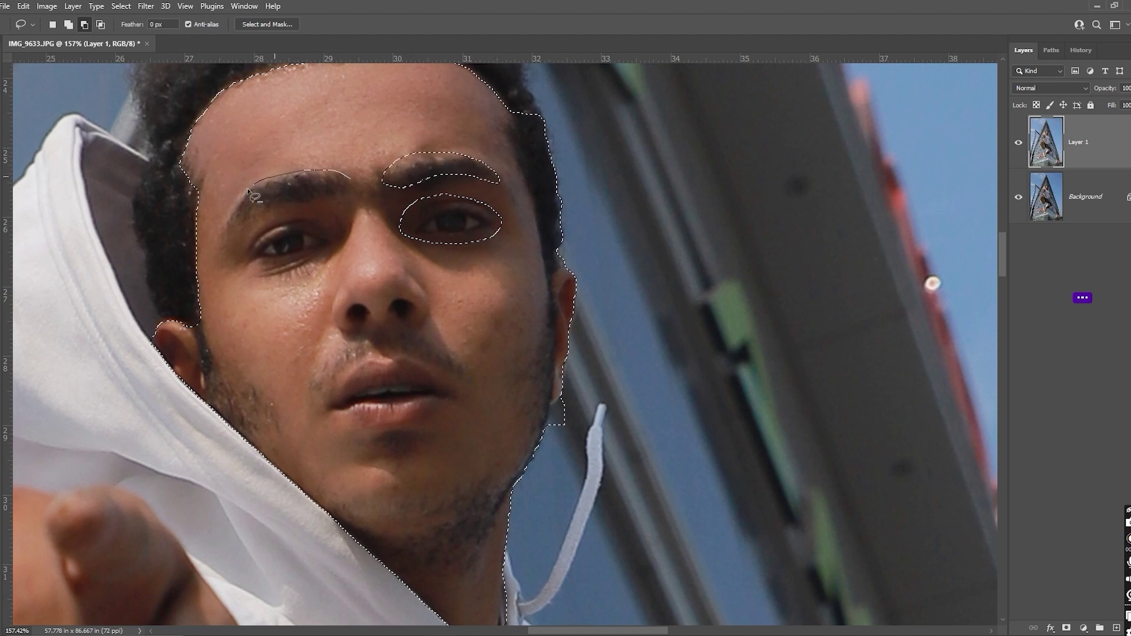
left_click_drag(247, 191, 346, 184)
mouse_move(337, 237)
left_mouse_down()
mouse_move(245, 254)
mouse_move(338, 239)
left_mouse_up()
Exclude the mouth from the selection and feather it by 55 pixels
scroll(347, 259, "down", 5)
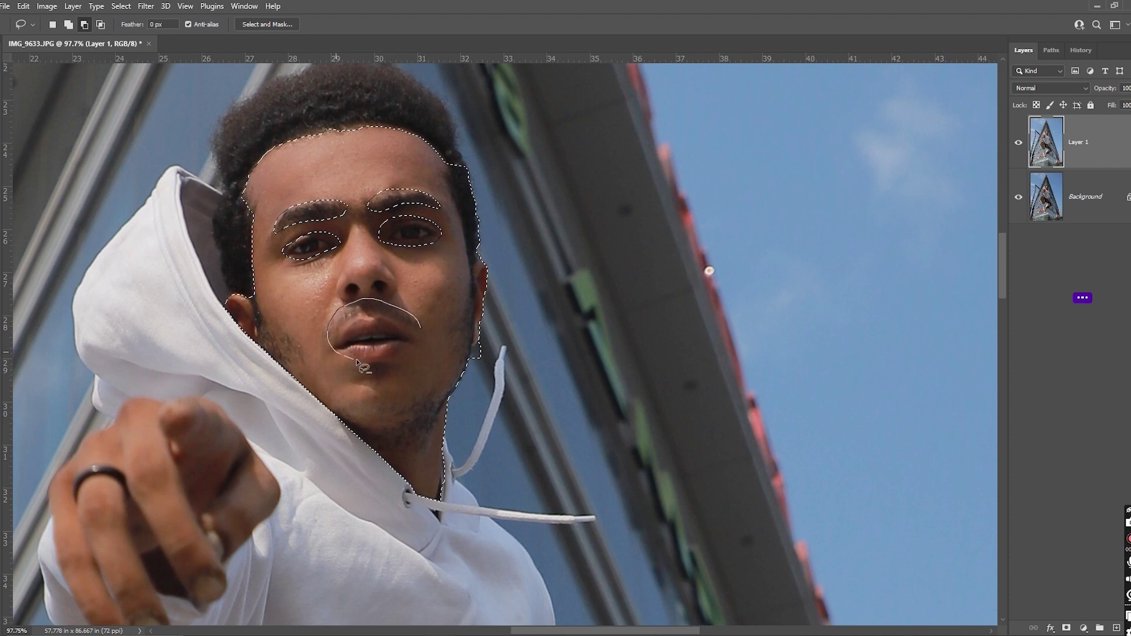
left_click_drag(357, 364, 359, 365)
scroll(359, 365, "down", 3)
key("shift+F6")
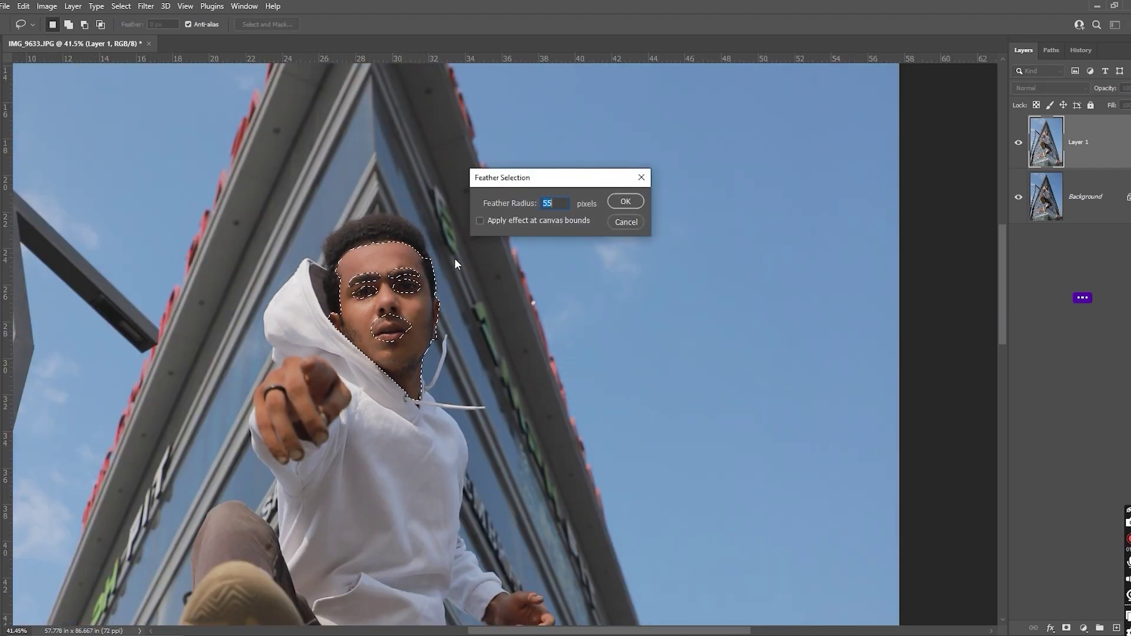
key("Return")
left_click(145, 5)
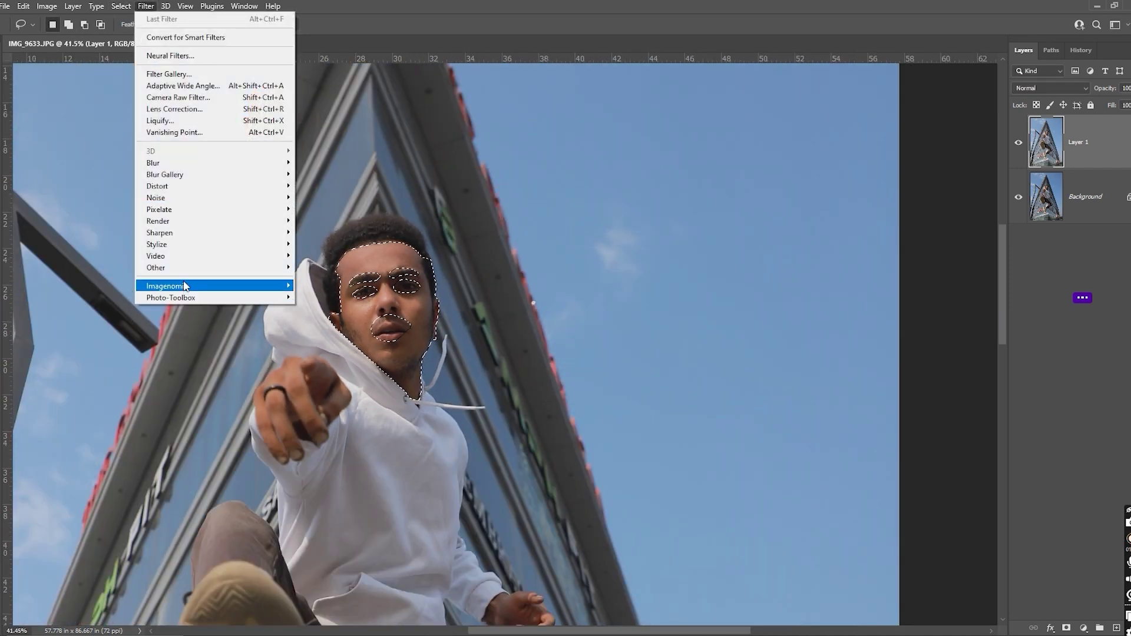
Smooth the selected face skin with default Imagenomic Portraiture settings, then deselect
mouse_move(168, 285)
left_click(324, 287)
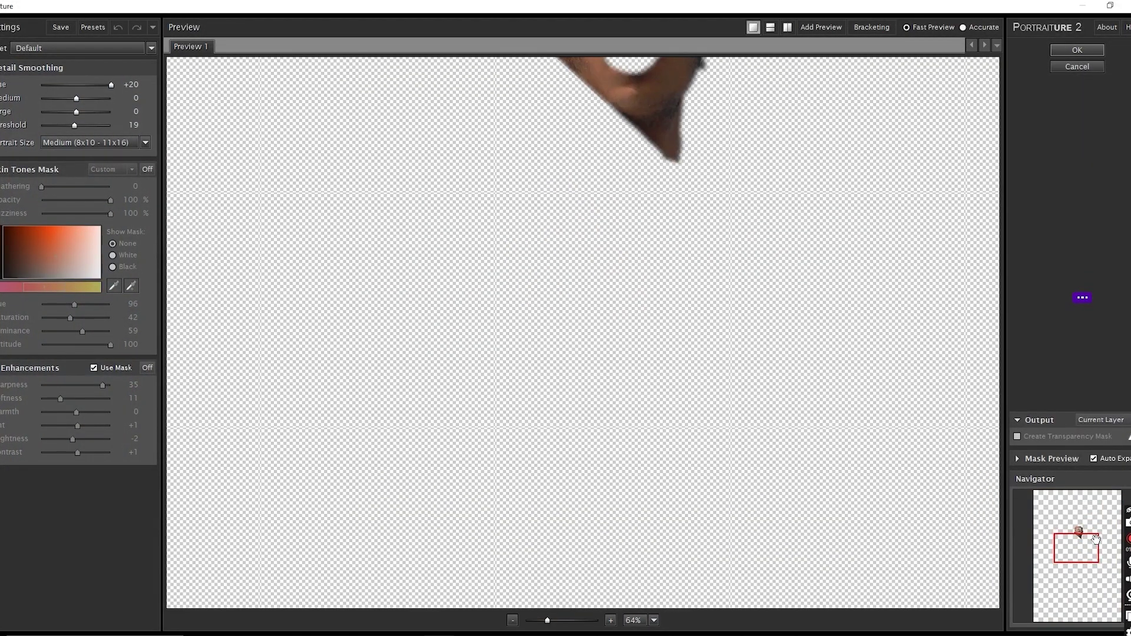
left_click_drag(1095, 539, 1084, 523)
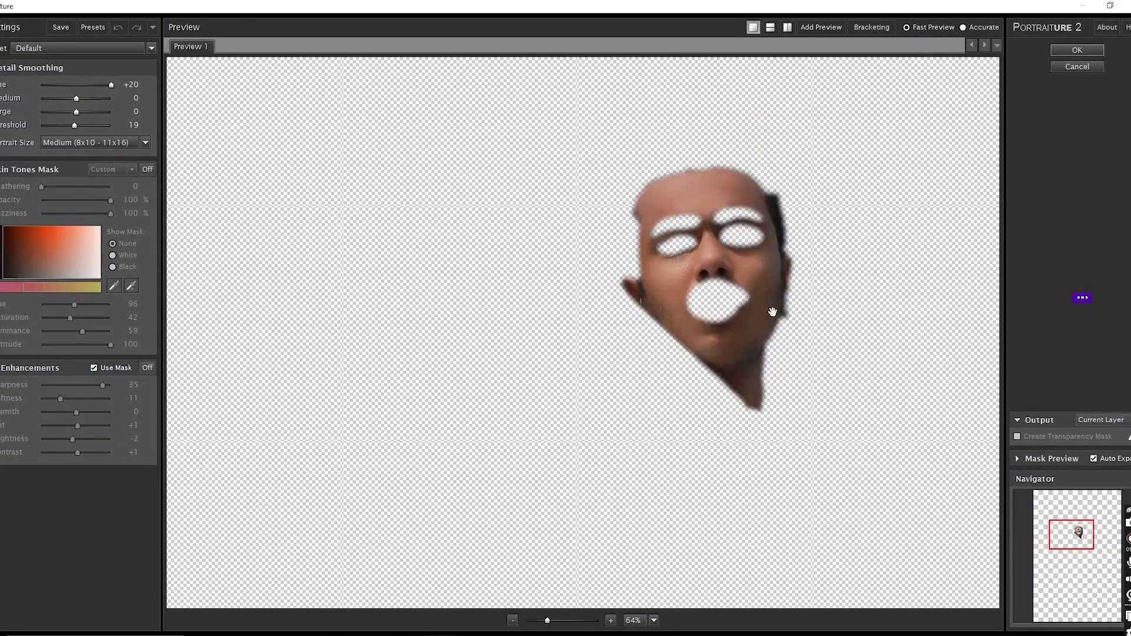
left_click_drag(773, 308, 589, 314)
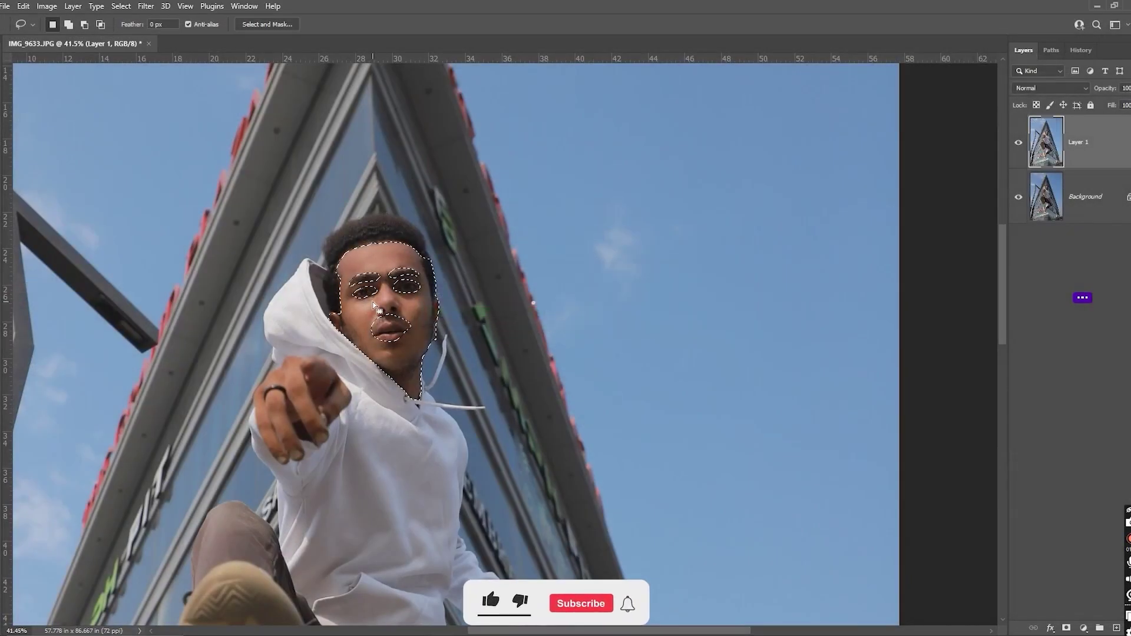
key("ctrl+d")
key("v")
scroll(401, 277, "down", 3)
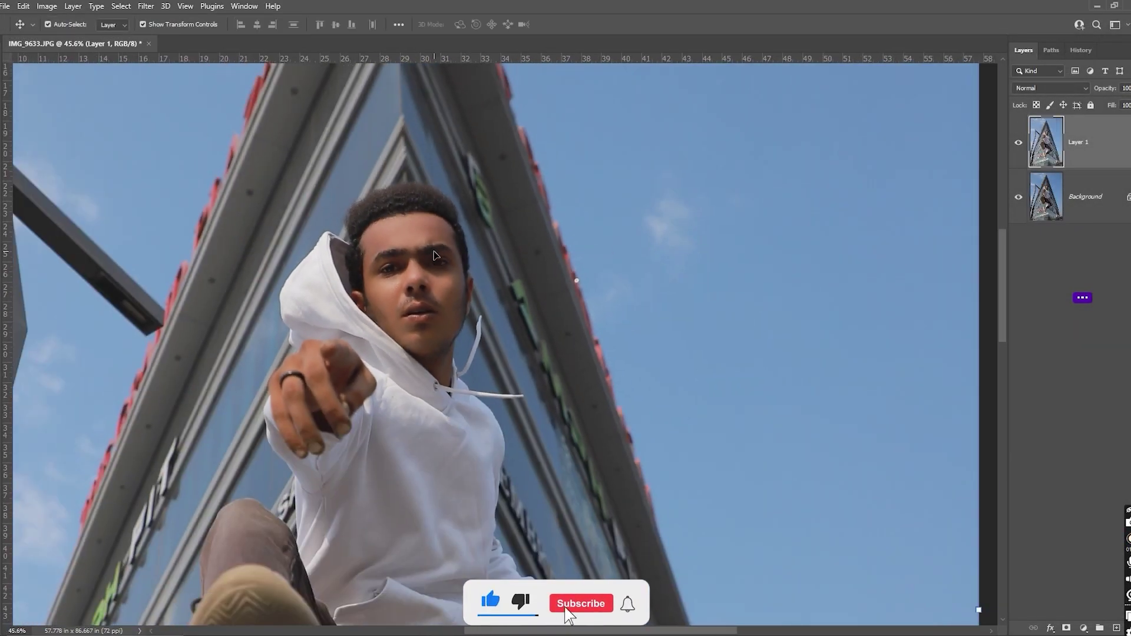
scroll(424, 260, "down", 3)
scroll(433, 252, "down", 2)
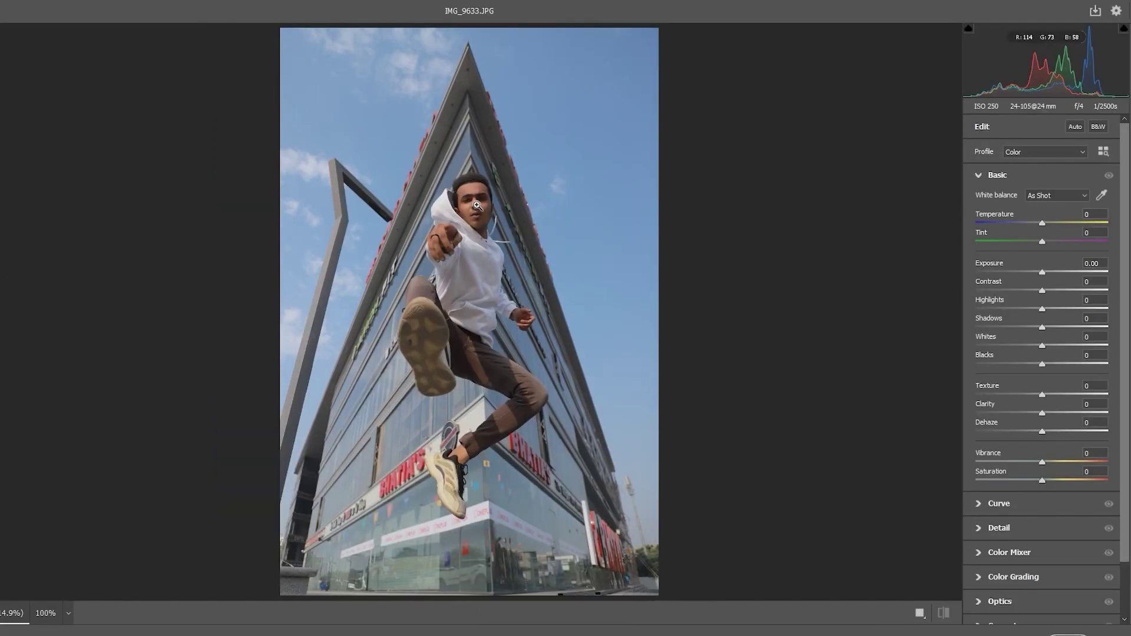
Set Basic: Tint +4, Contrast +9, Highlights -45, Shadows +32, Whites -44, Blacks -6, Texture +4, Clarity +18
left_click_drag(1042, 272, 1049, 272)
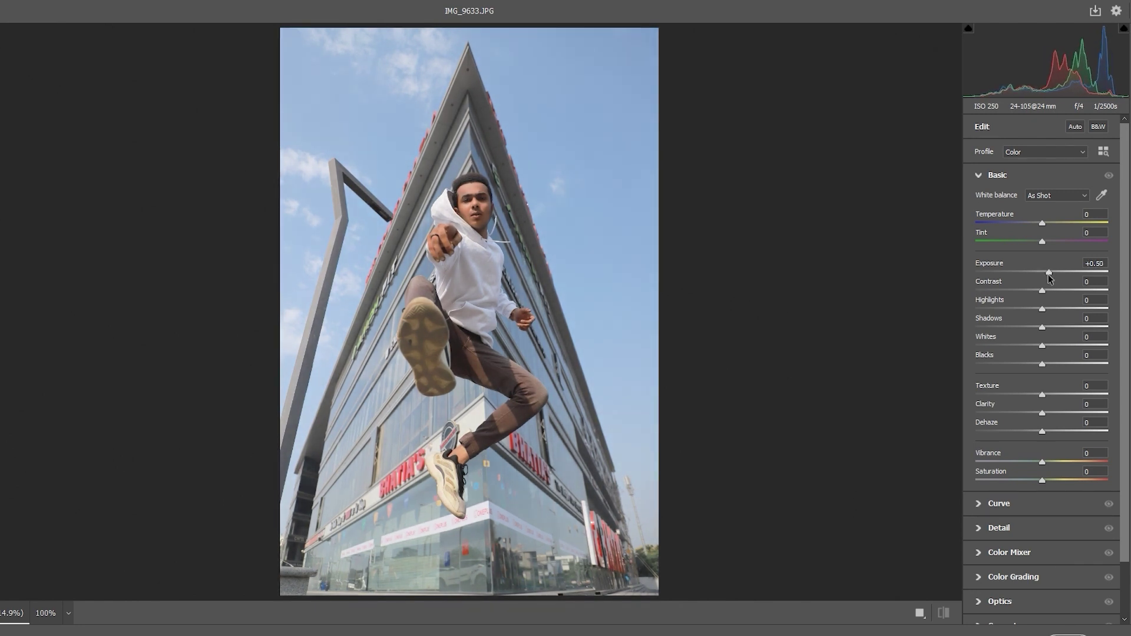
left_click_drag(1042, 224, 1045, 224)
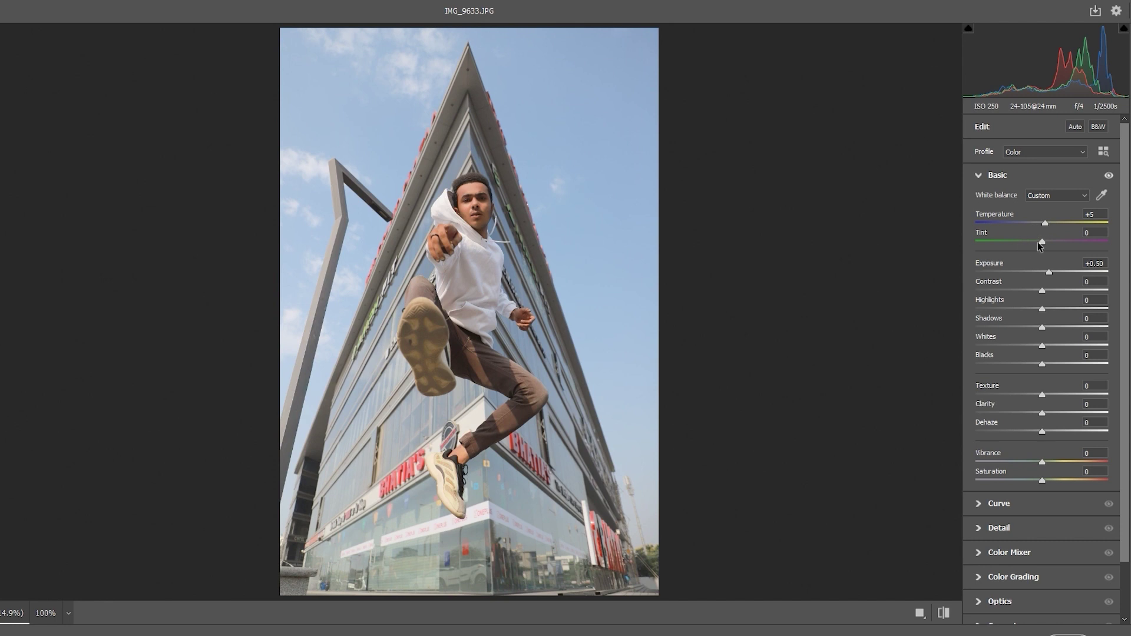
left_click_drag(1041, 242, 1045, 242)
mouse_move(1042, 290)
left_mouse_down()
mouse_move(1012, 308)
mouse_move(1064, 331)
mouse_move(1014, 346)
mouse_move(1041, 366)
left_mouse_up()
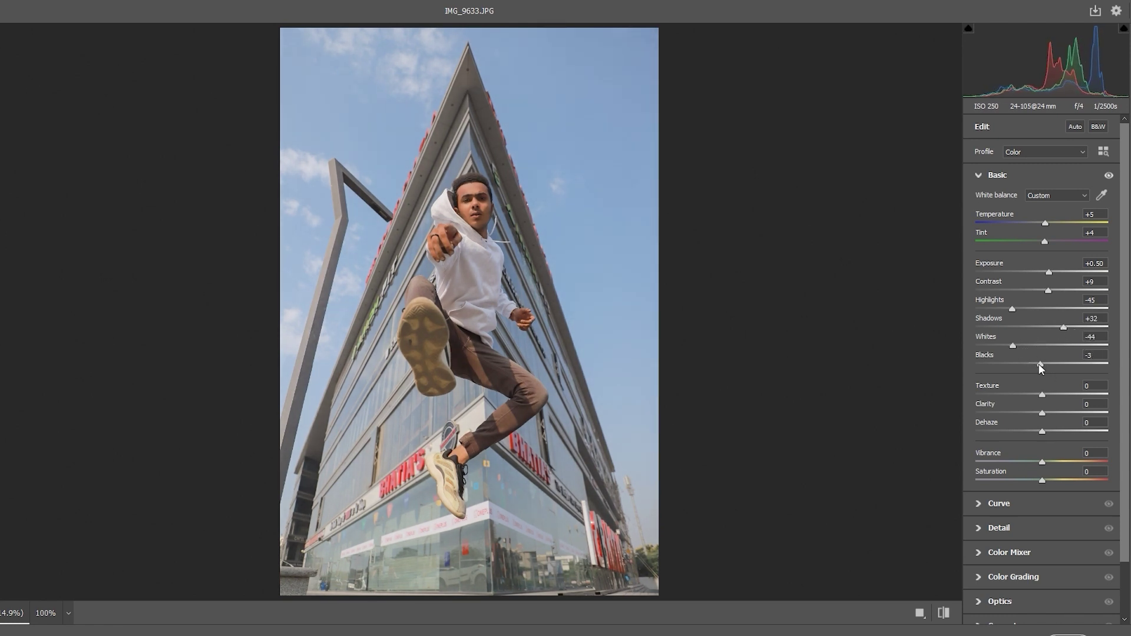
left_click_drag(1042, 413, 1053, 414)
left_click(508, 195)
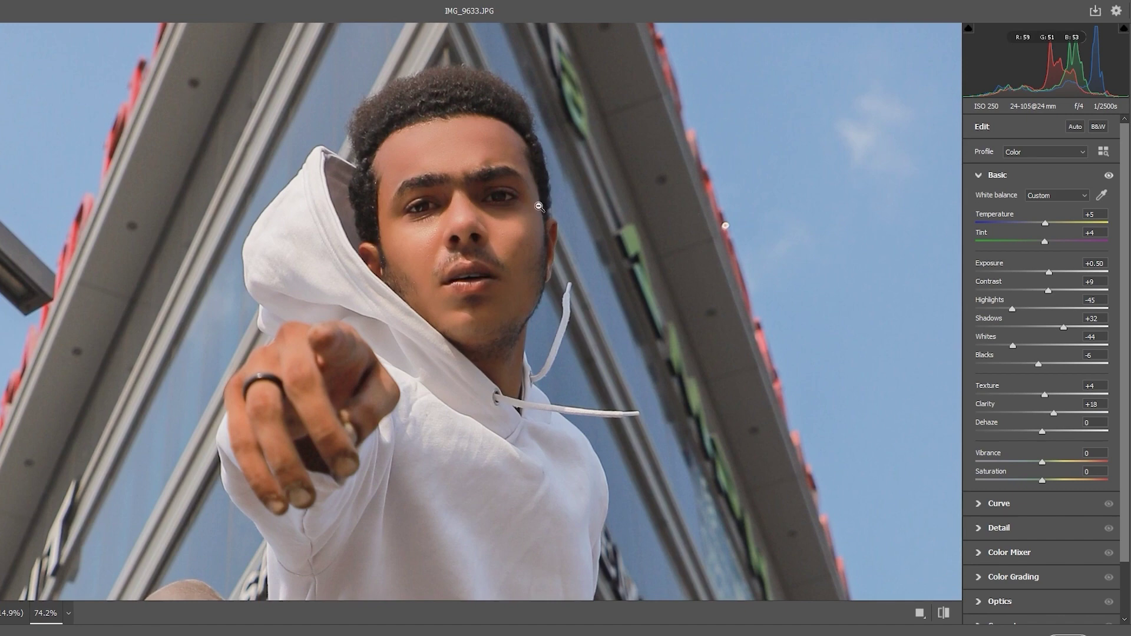
left_click(545, 208)
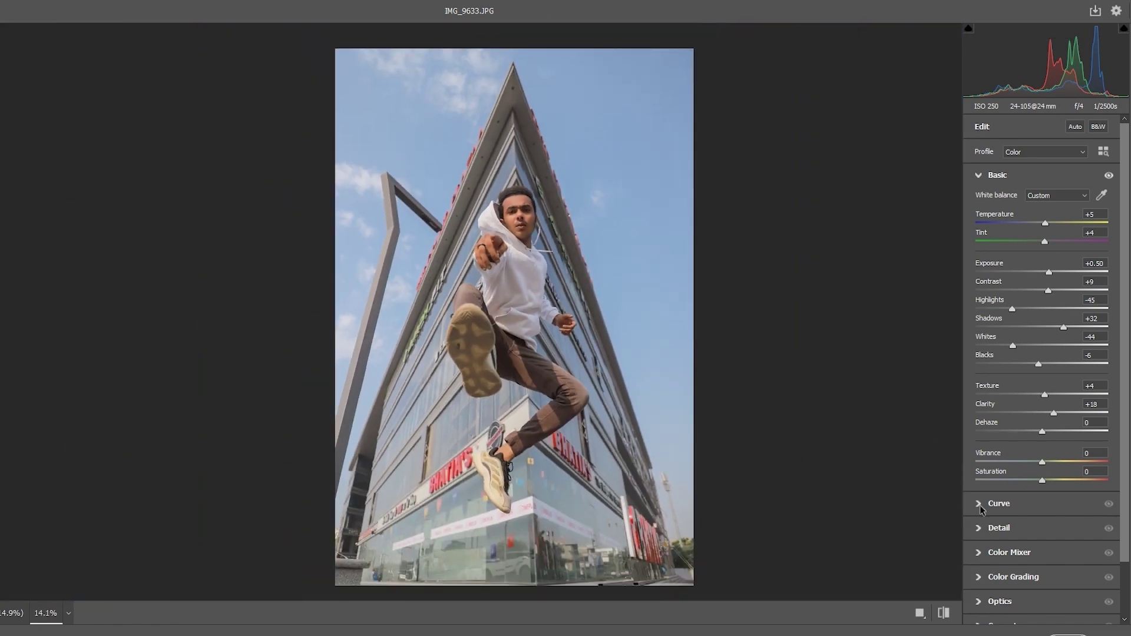
Add a gentle tone-curve point, set Saturation +8 and Sharpening amount 60
left_click(980, 505)
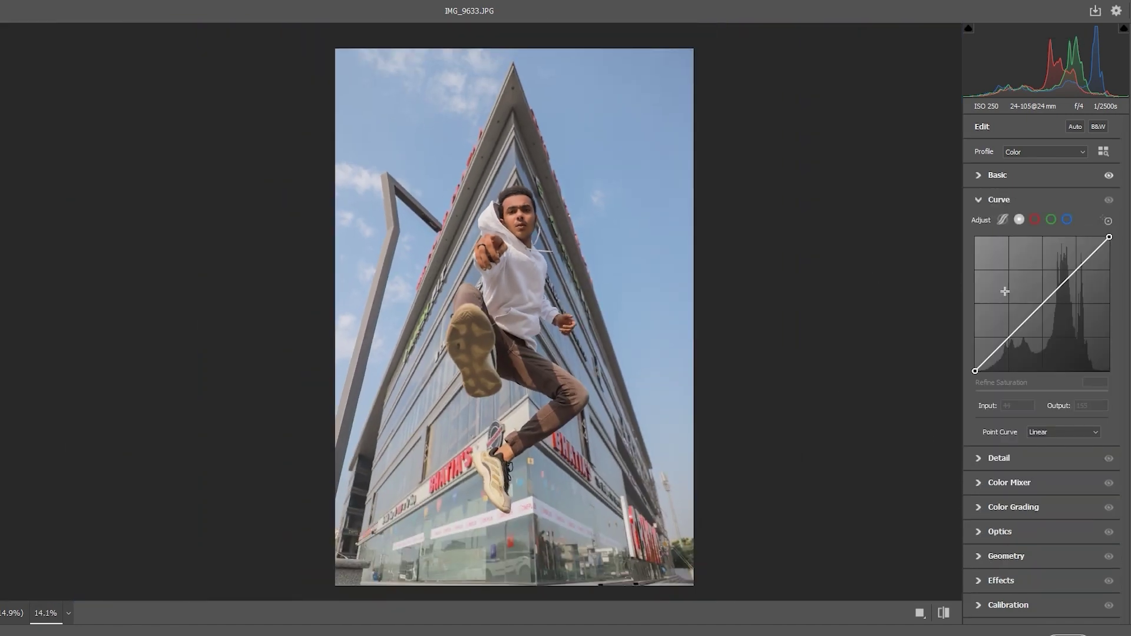
left_click(1006, 338)
left_click(995, 175)
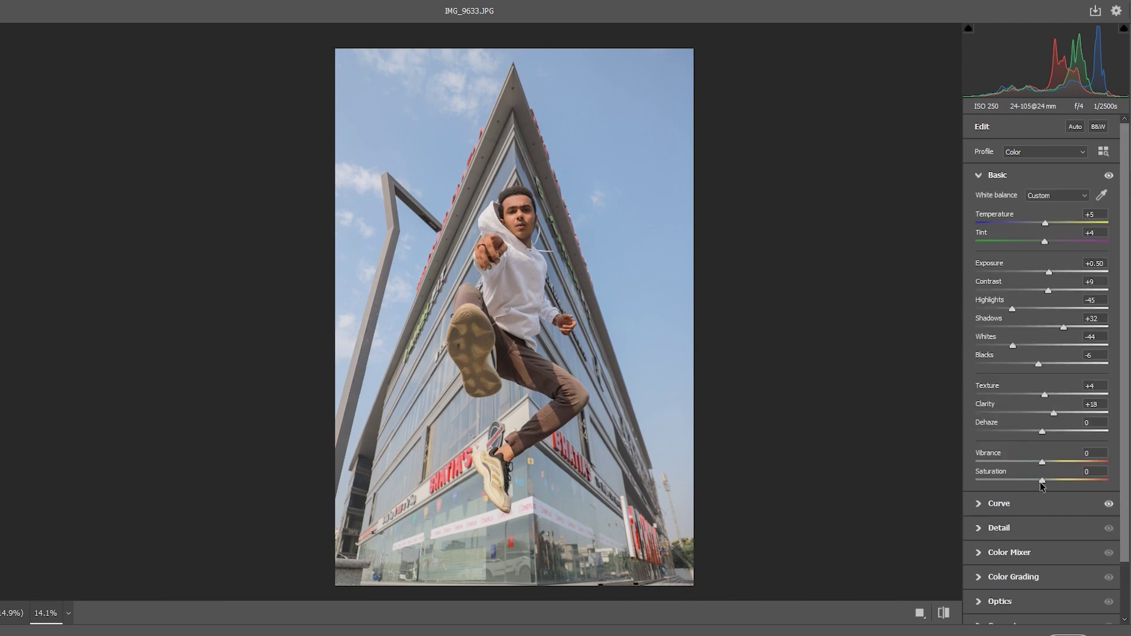
left_click_drag(1042, 480, 1049, 480)
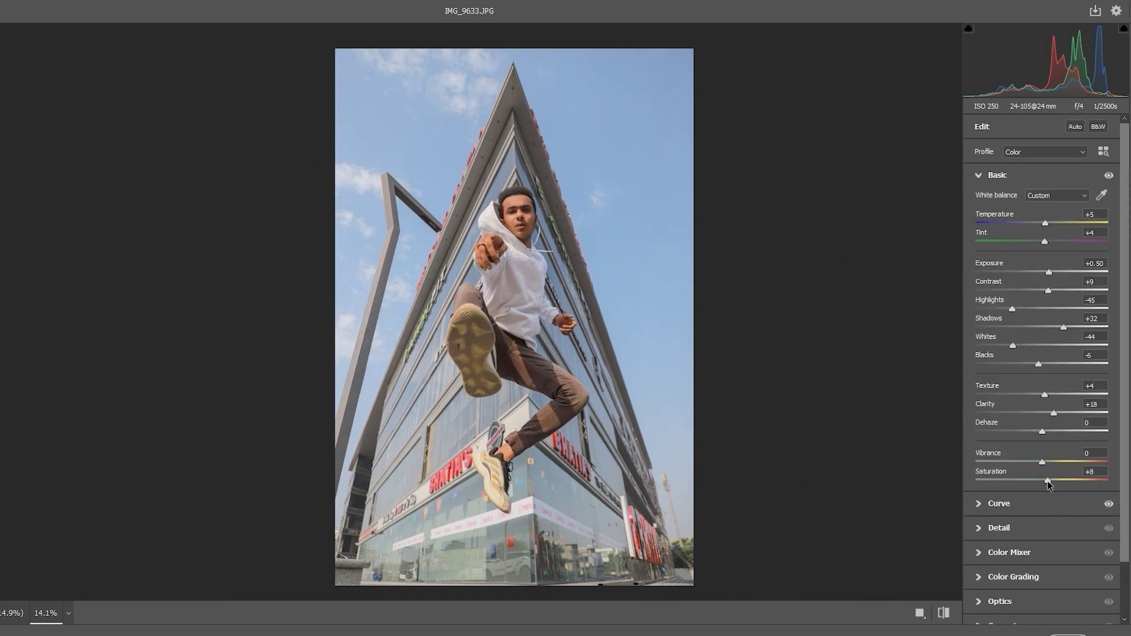
left_click(995, 527)
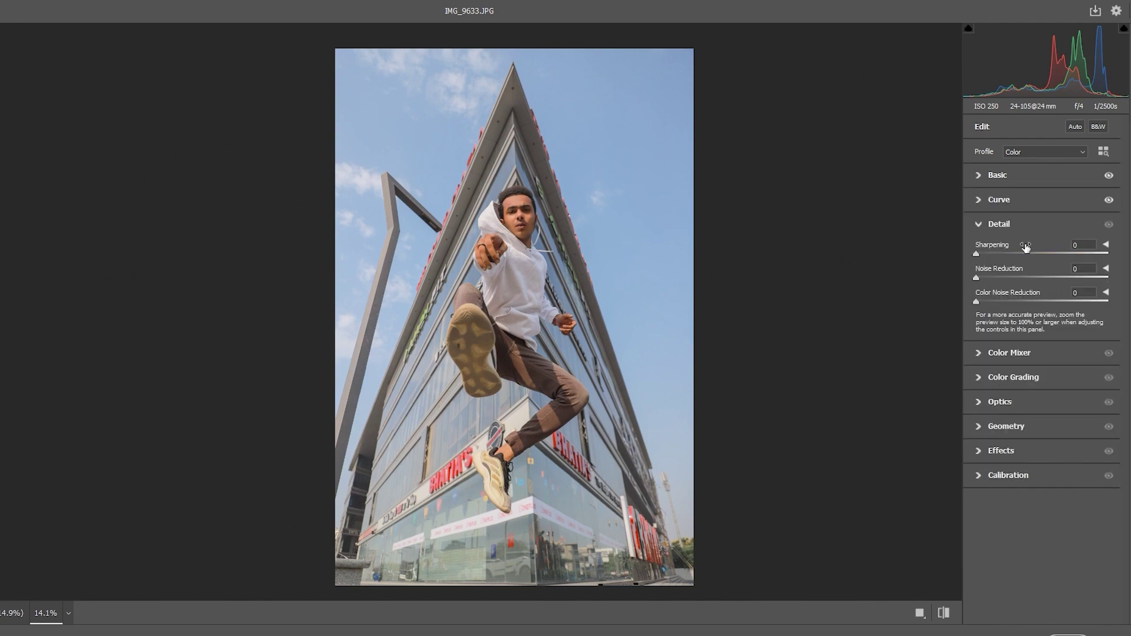
left_click(1029, 255)
scroll(522, 236, "up", 5)
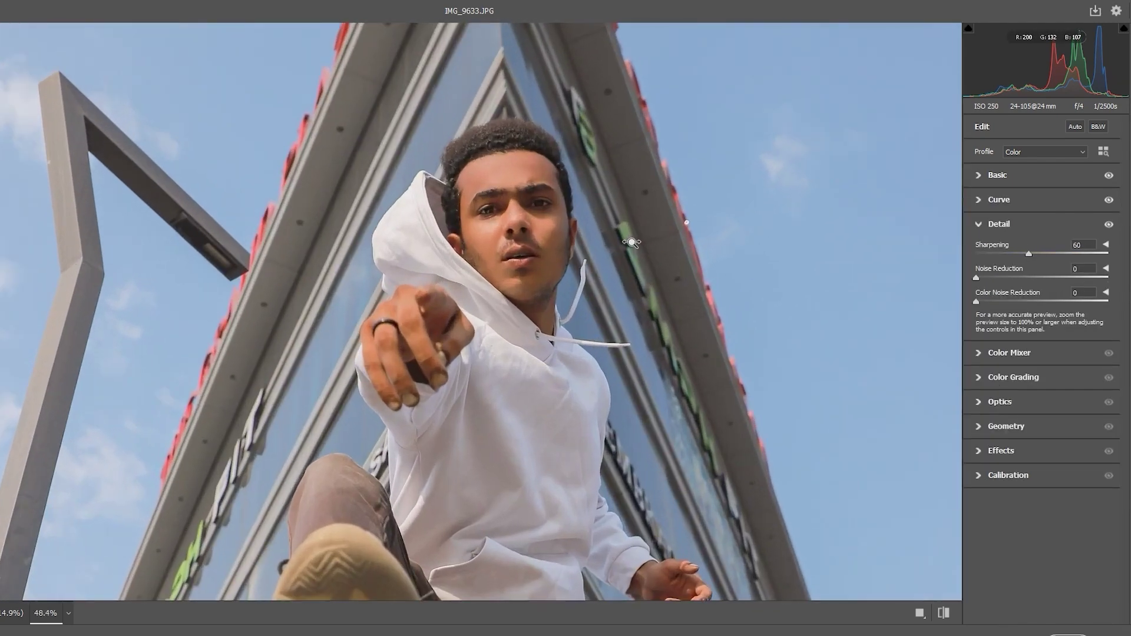
scroll(439, 185, "down", 5)
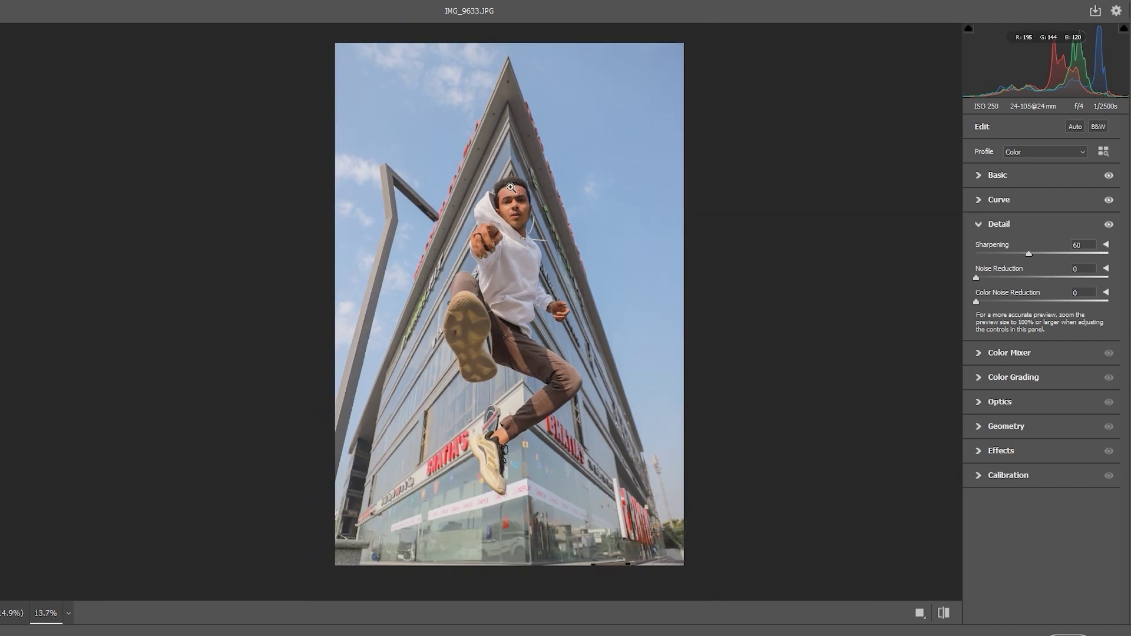
In HSL, desaturate reds and oranges (oranges -5) and raise orange luminance
left_click(982, 353)
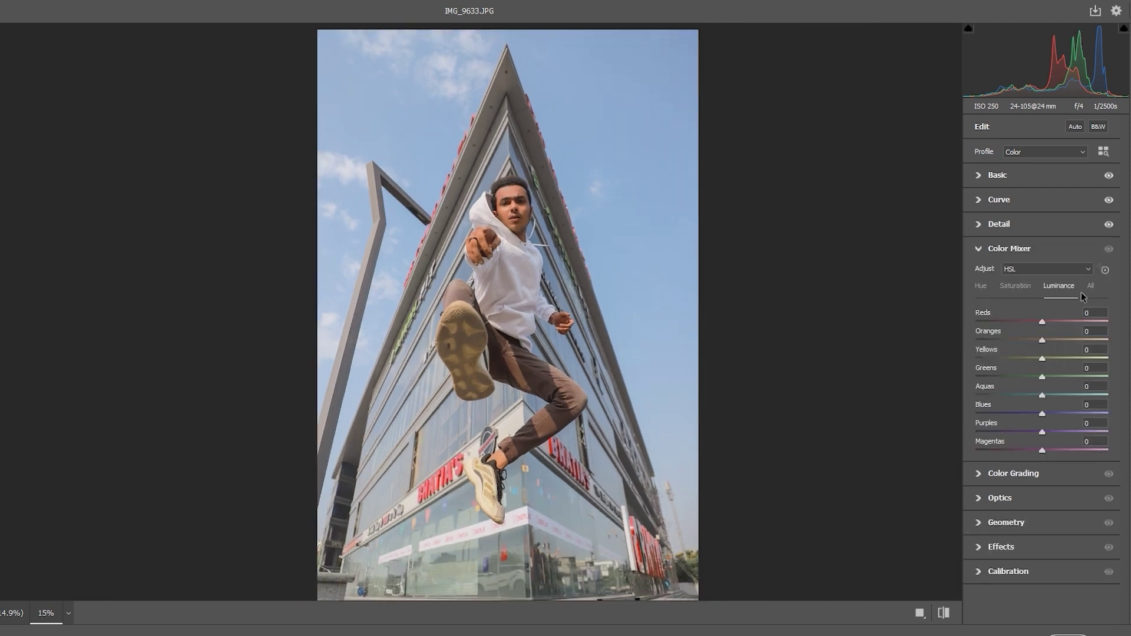
left_click(1016, 286)
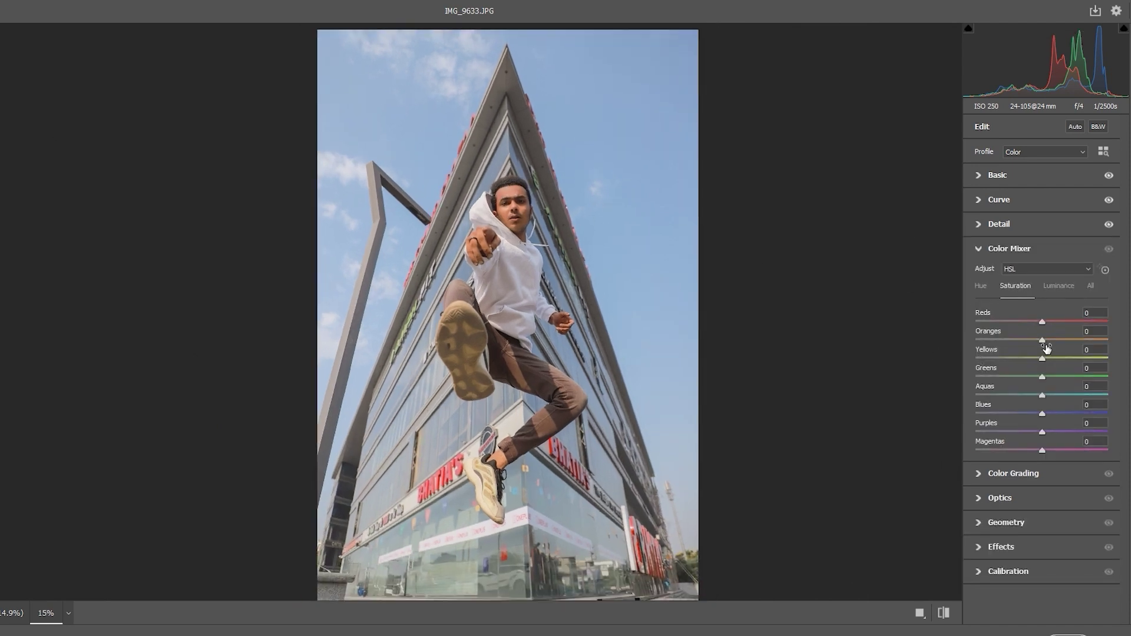
left_click_drag(1036, 341, 1031, 341)
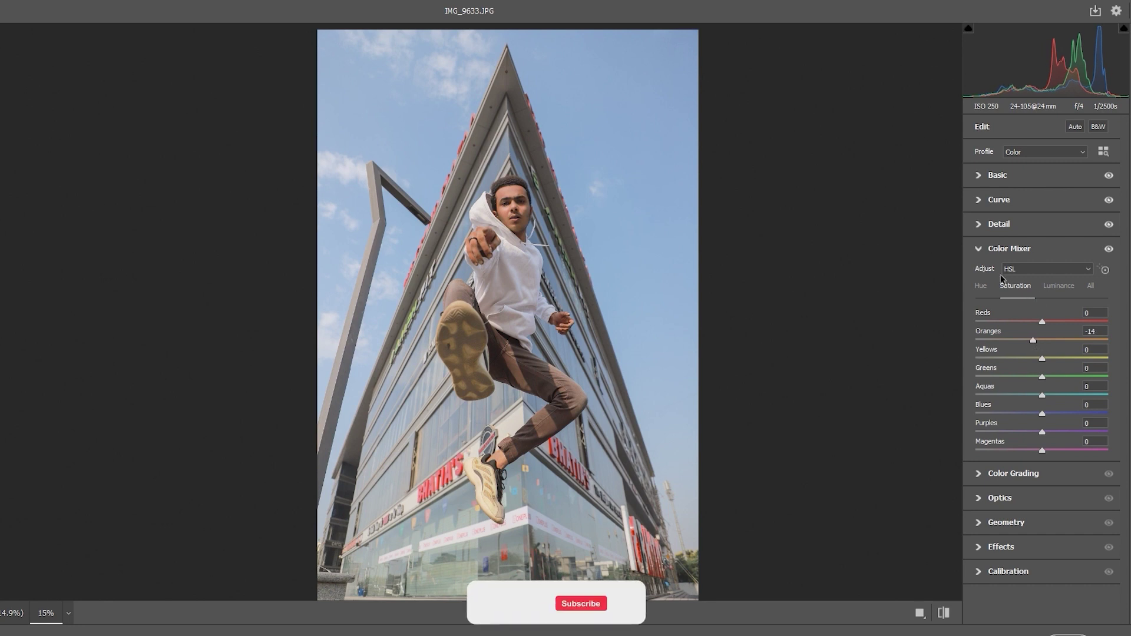
left_click(1059, 286)
left_click_drag(1042, 338, 1051, 340)
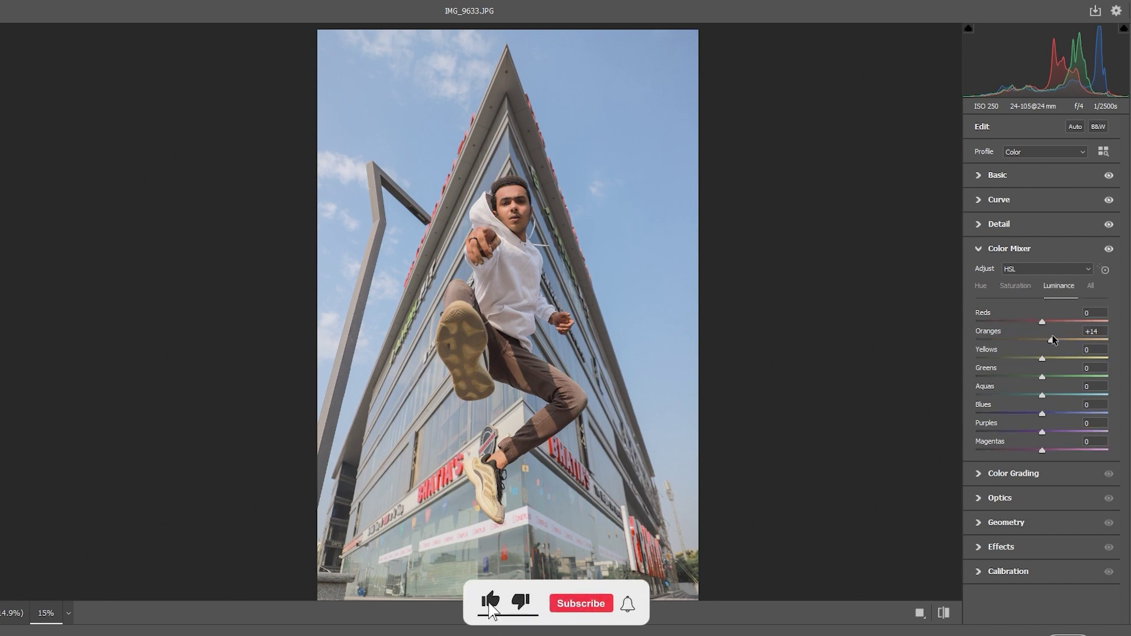
left_click(1025, 287)
left_click_drag(1031, 340, 1034, 323)
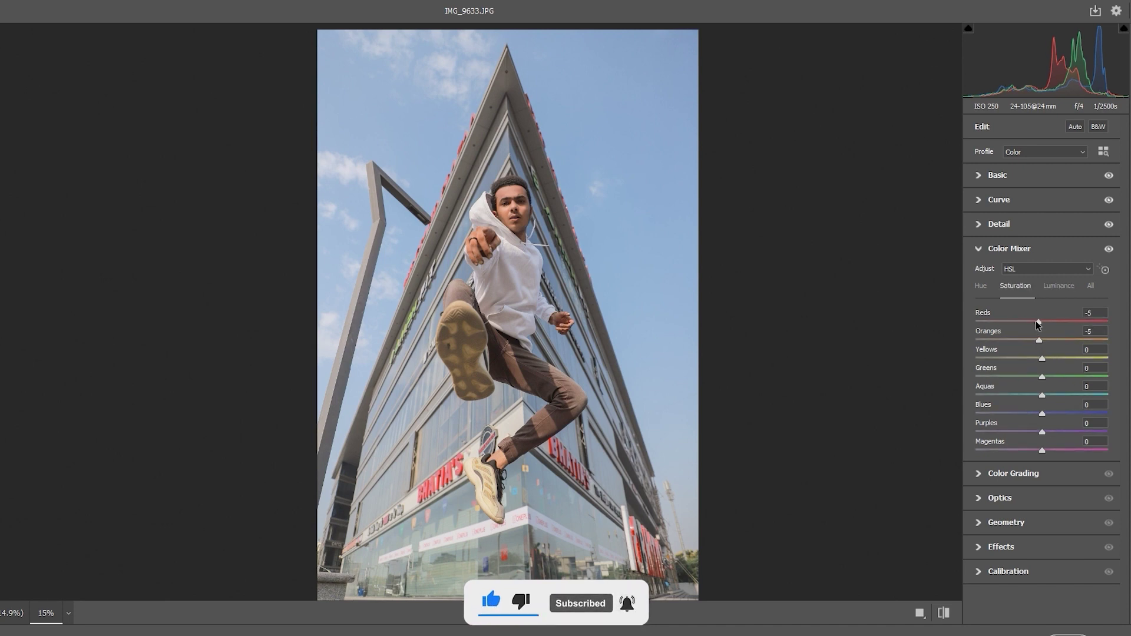
left_click(937, 213, "alt")
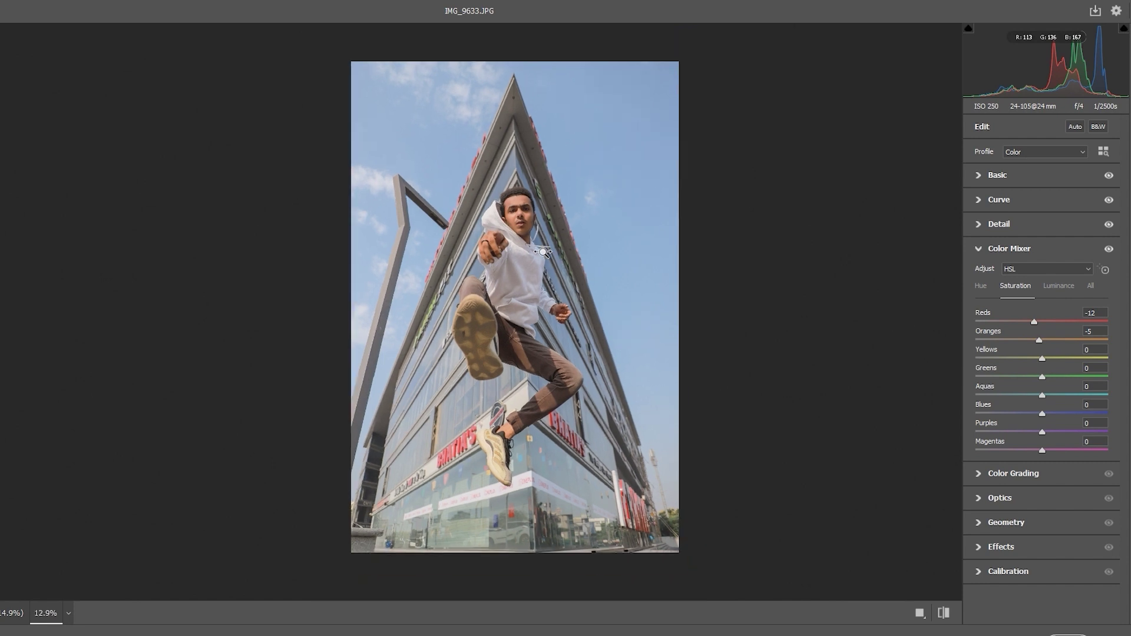
left_click(979, 475)
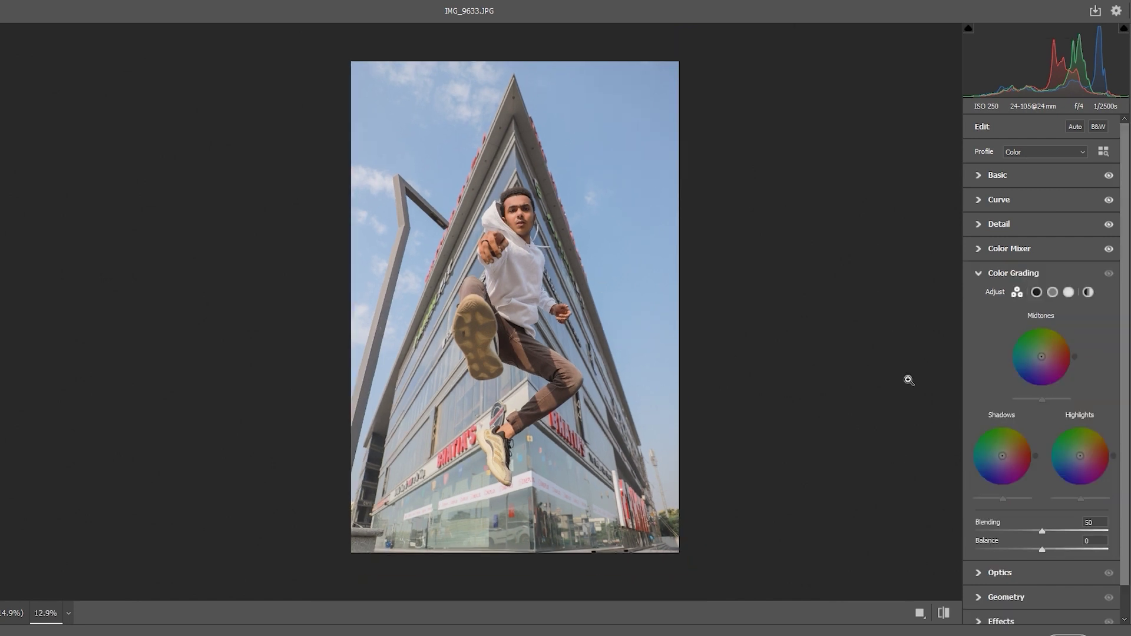
Grade the shadows to H:191 S:48 with Blending about 5 and Balance -19
left_click(1037, 293)
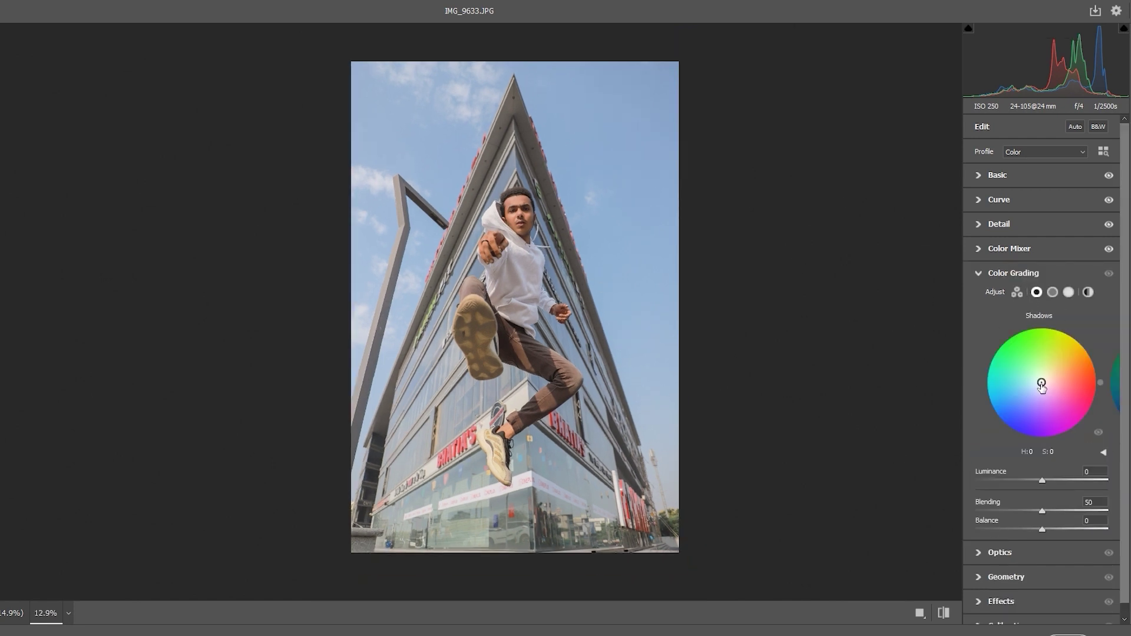
left_click_drag(1042, 383, 1030, 388)
left_click_drag(1028, 386, 1018, 387)
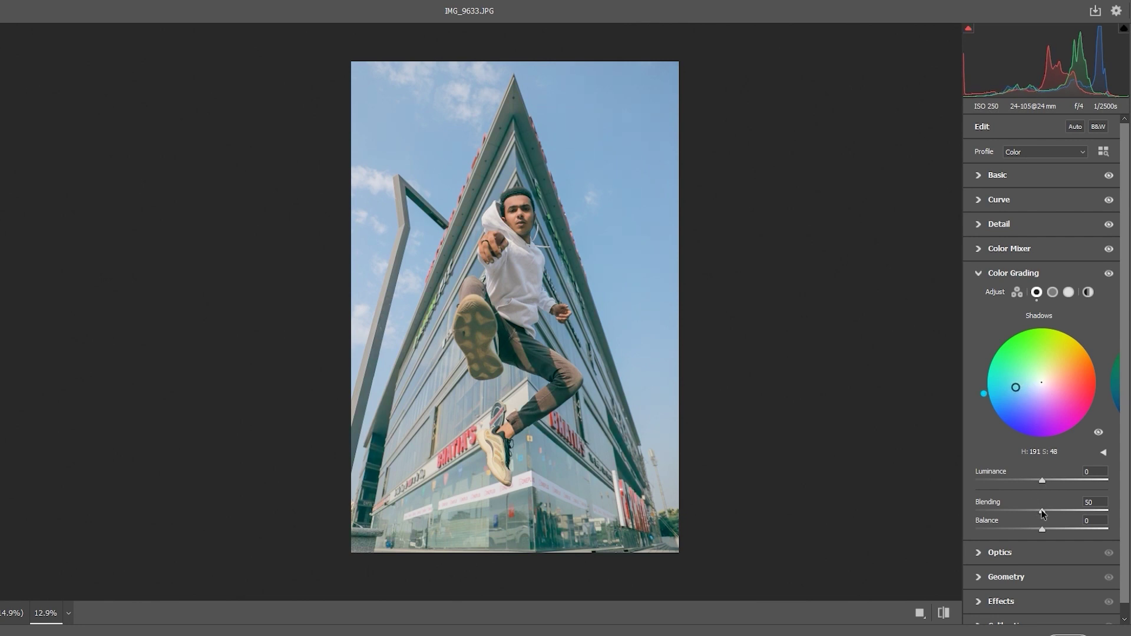
left_click_drag(1041, 511, 1012, 510)
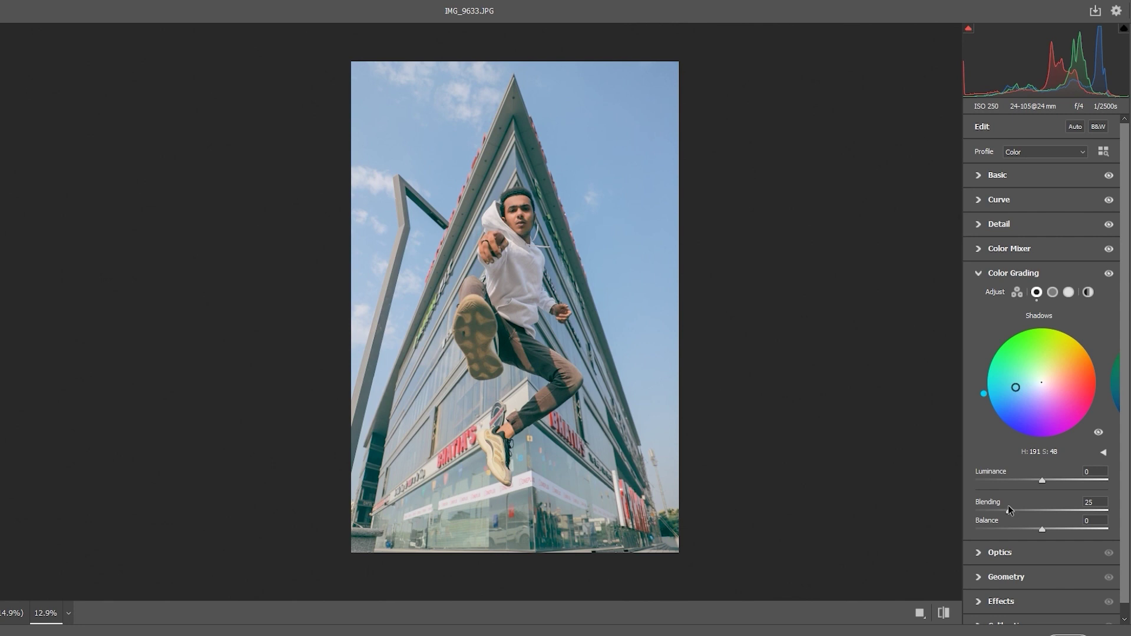
left_click_drag(1041, 530, 986, 510)
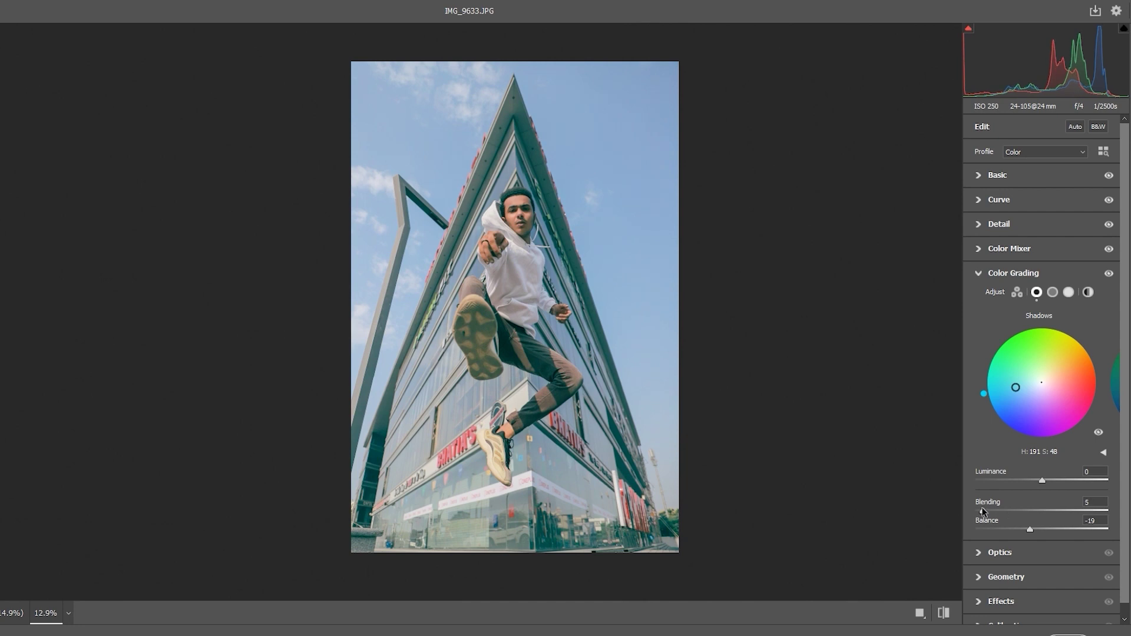
left_click(1052, 294)
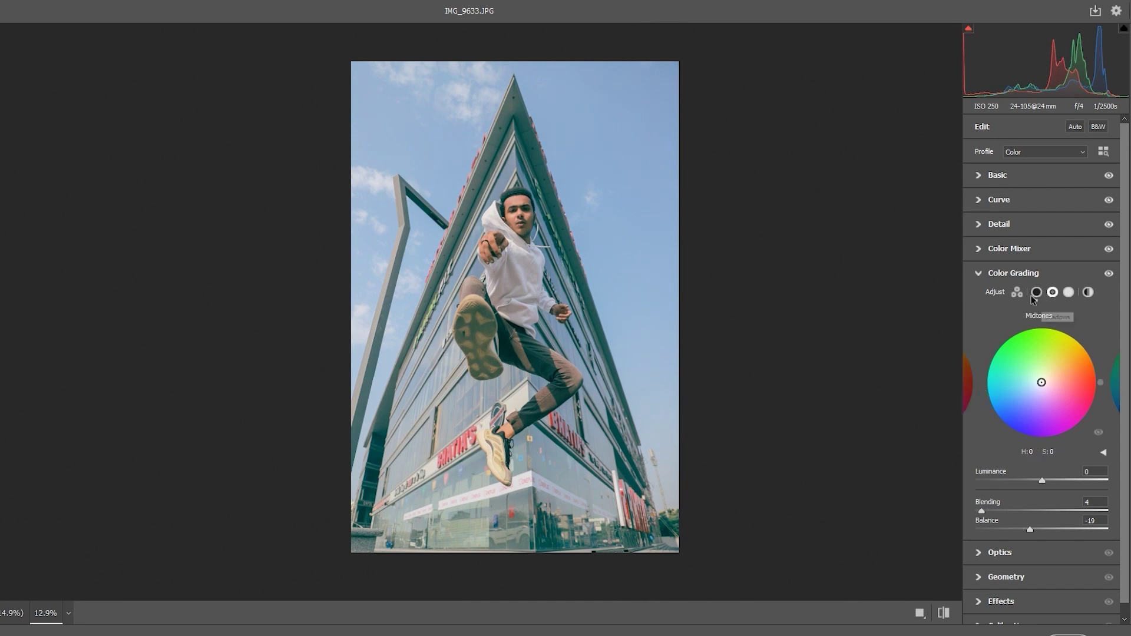
Warm the midtones, then tint the highlights teal, cool their balance and lower their luminance
left_click_drag(1041, 386, 1052, 371)
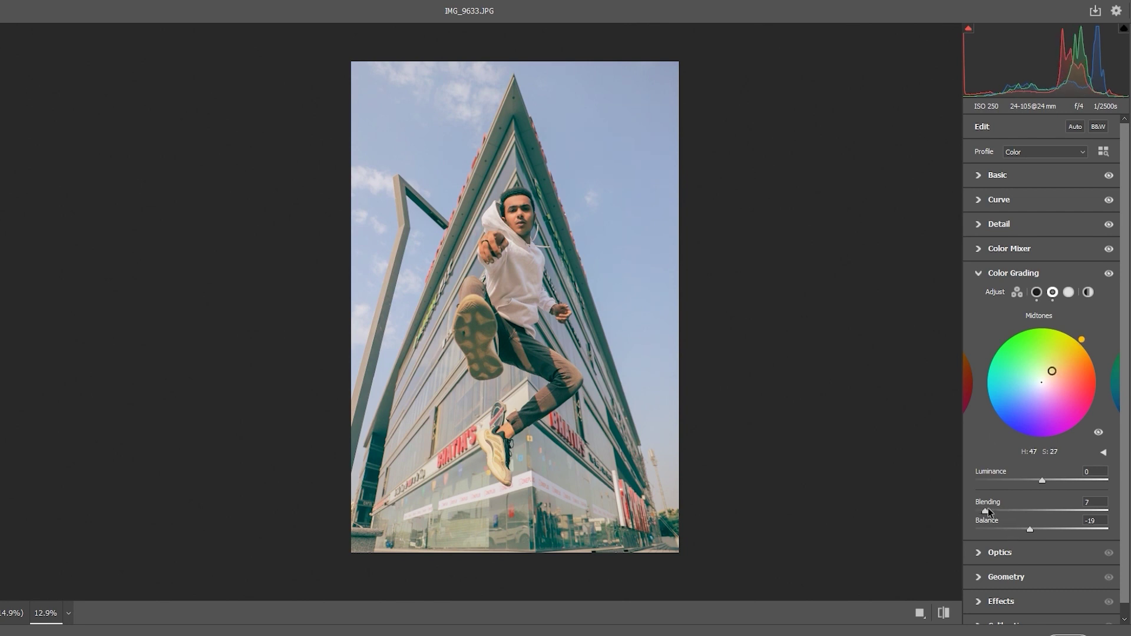
left_click_drag(1029, 530, 1038, 528)
left_click(1068, 292)
left_click_drag(1042, 384, 1033, 366)
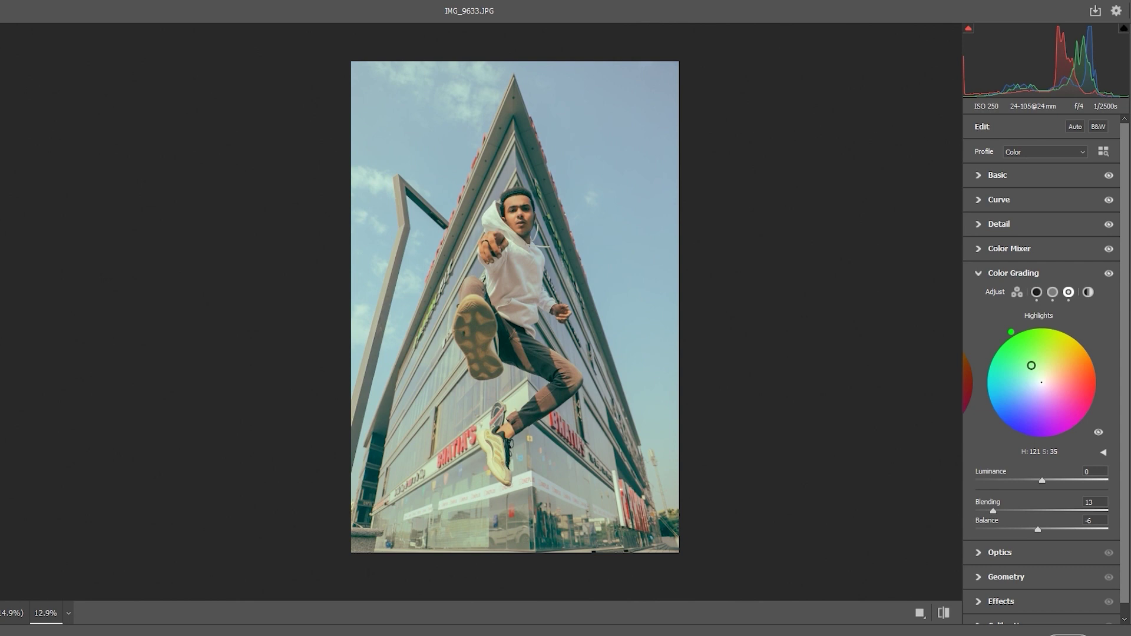
mouse_move(1031, 366)
left_mouse_down()
mouse_move(1037, 396)
mouse_move(1029, 377)
left_mouse_up()
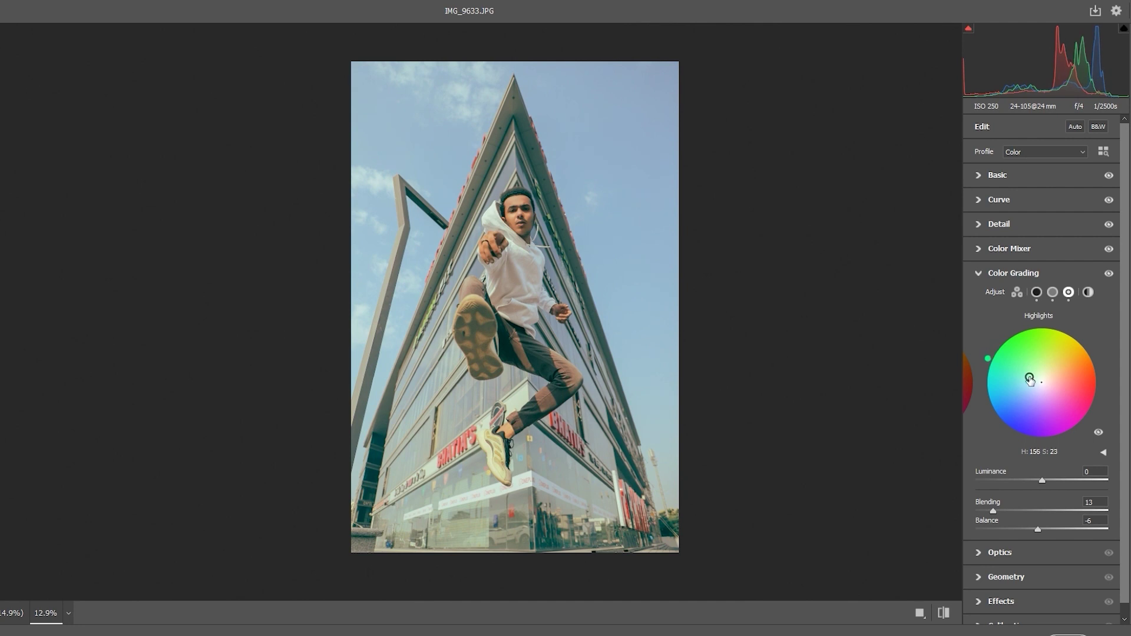
left_click_drag(1038, 530, 1072, 530)
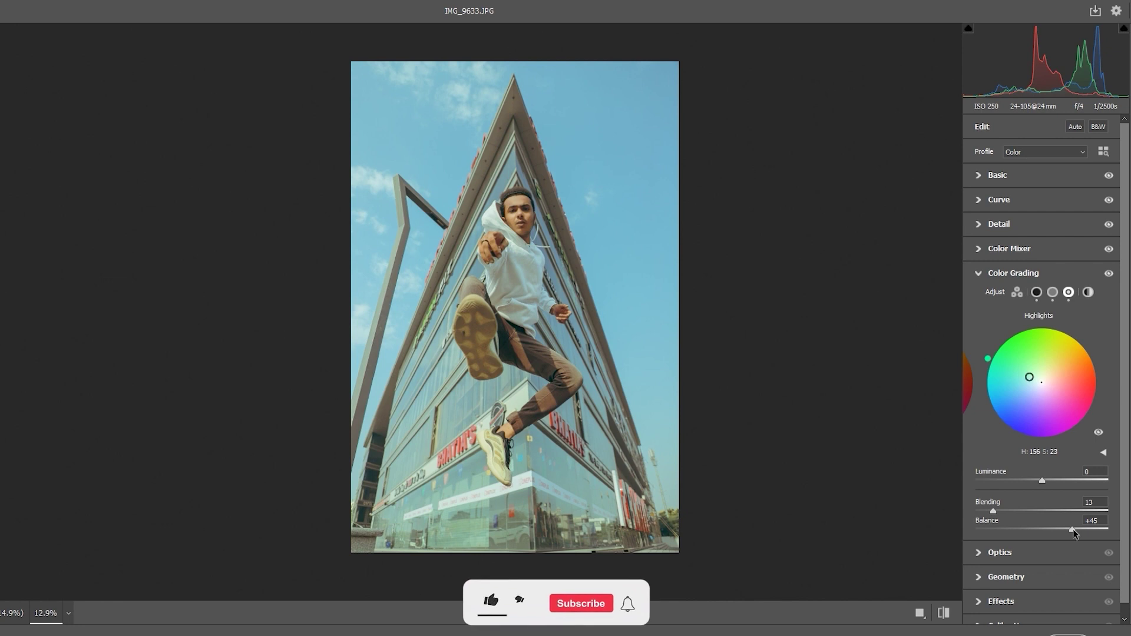
left_click_drag(1042, 481, 1027, 481)
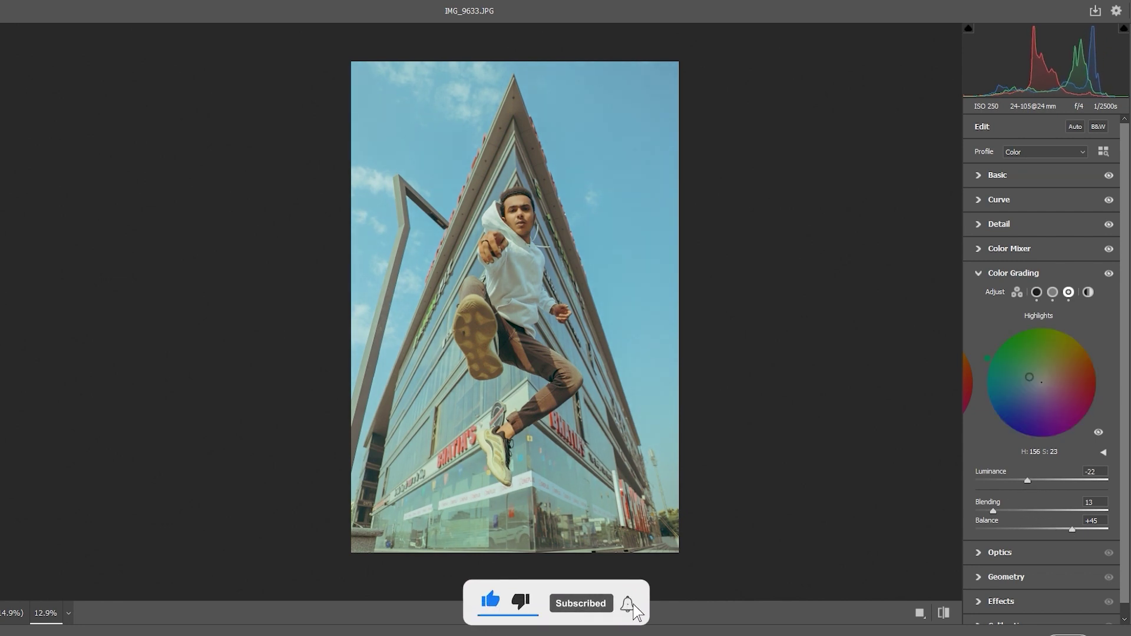
Add a faint warm Global tint to the whole image
left_click(1087, 292)
mouse_move(1041, 382)
left_mouse_down()
mouse_move(1049, 366)
mouse_move(1045, 380)
left_mouse_up()
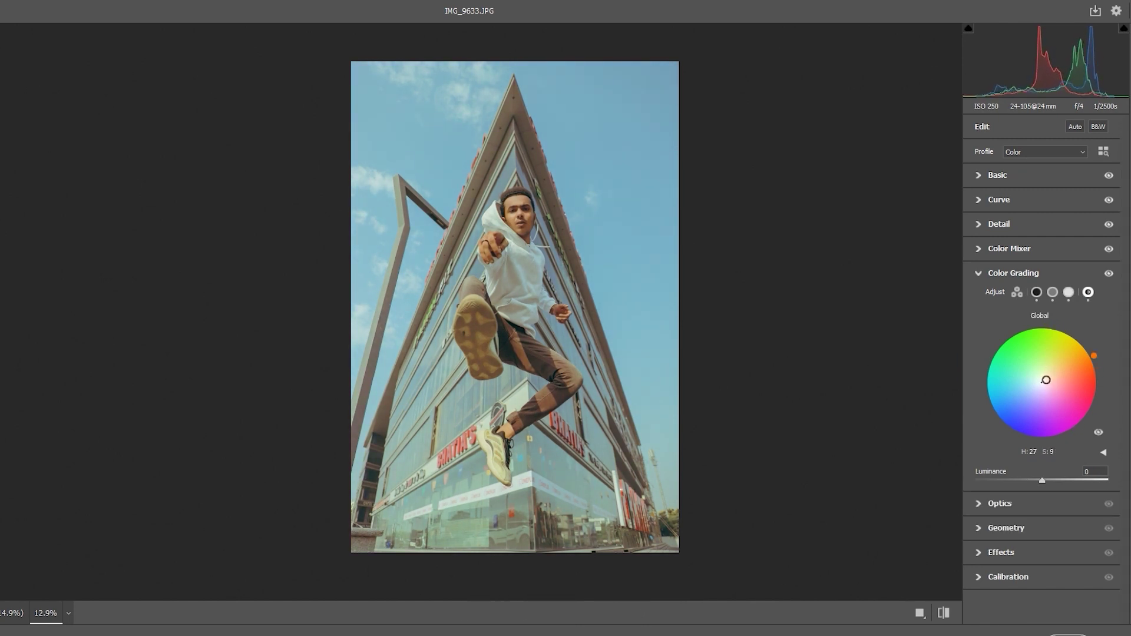
left_click_drag(1045, 380, 1045, 380)
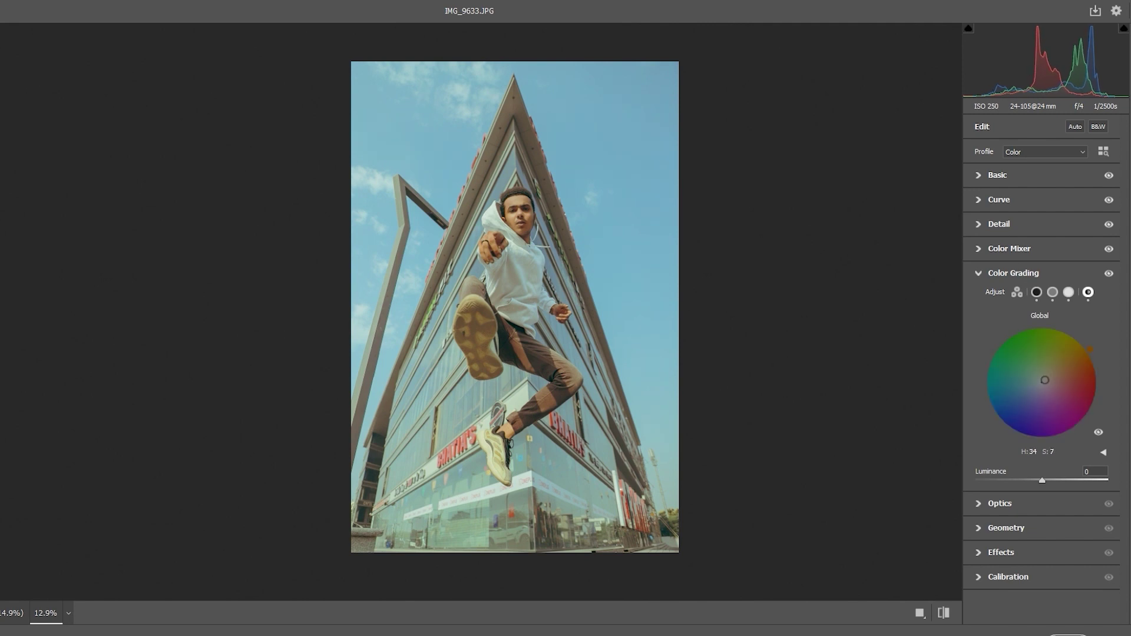
key("shift+w")
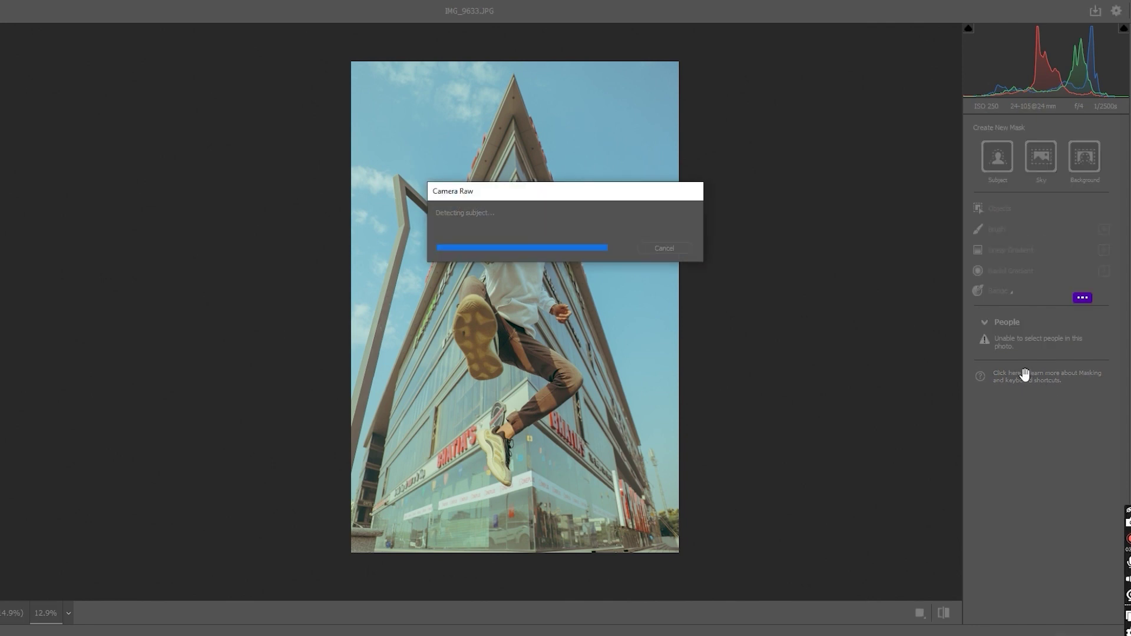
Slightly desaturate the subject mask and add a midtone point to its RGB curve
scroll(1022, 372, "down", 5)
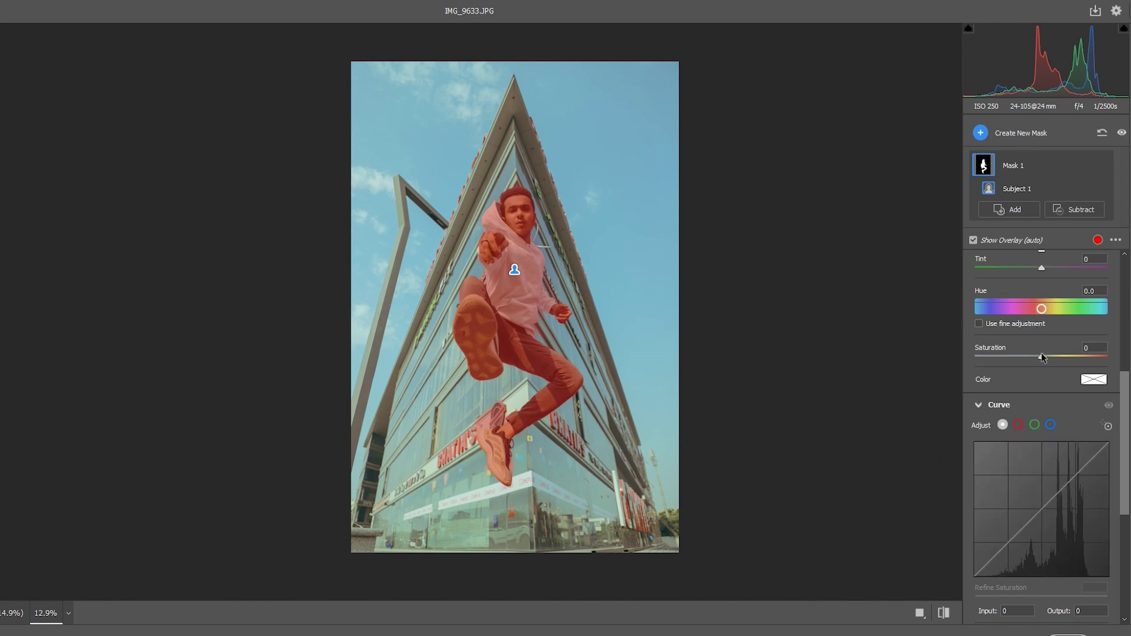
left_click_drag(1042, 356, 1036, 358)
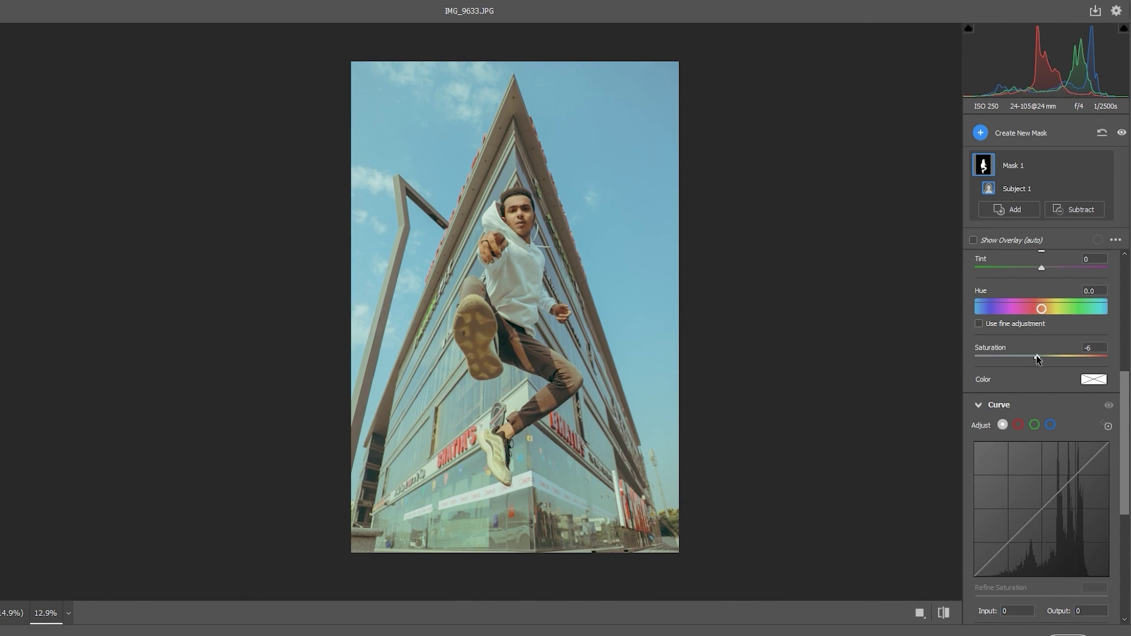
scroll(1040, 359, "down", 3)
left_click(1051, 427)
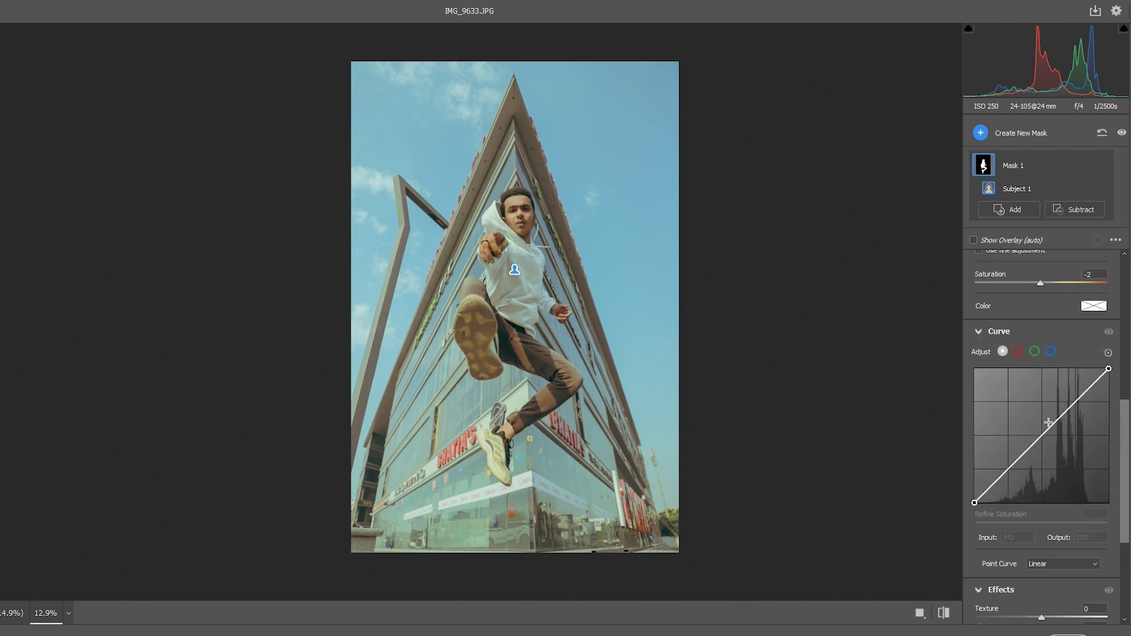
left_click_drag(1051, 427, 1051, 425)
scroll(1031, 354, "down", 3)
scroll(1031, 353, "down", 1)
scroll(1031, 353, "up", 3)
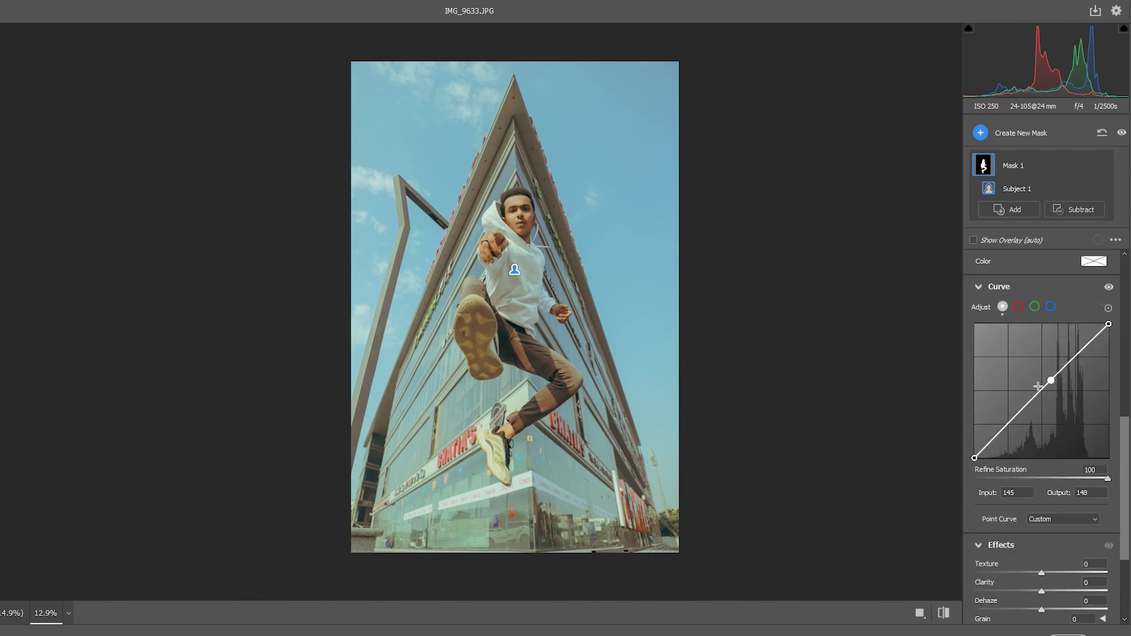
scroll(1050, 306, "up", 1)
Raise the blue curve, add red highlight and shadow points, and S-curve the blue channel
left_click(1050, 321)
left_click_drag(1034, 412, 1035, 405)
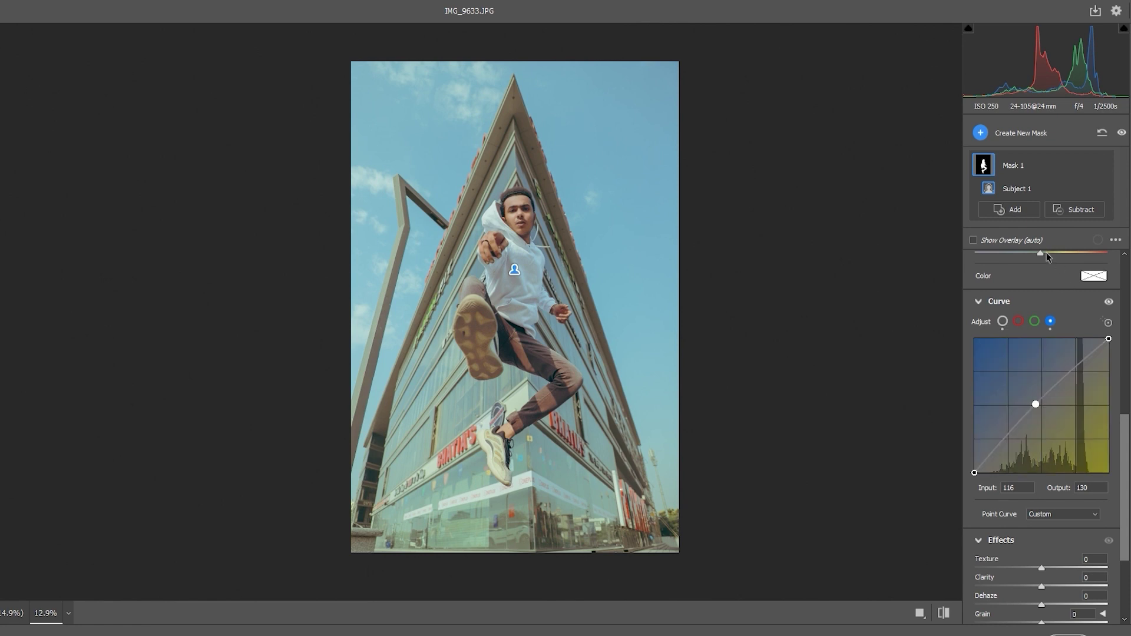
left_click(1018, 322)
left_click(1074, 374)
left_click(1008, 440)
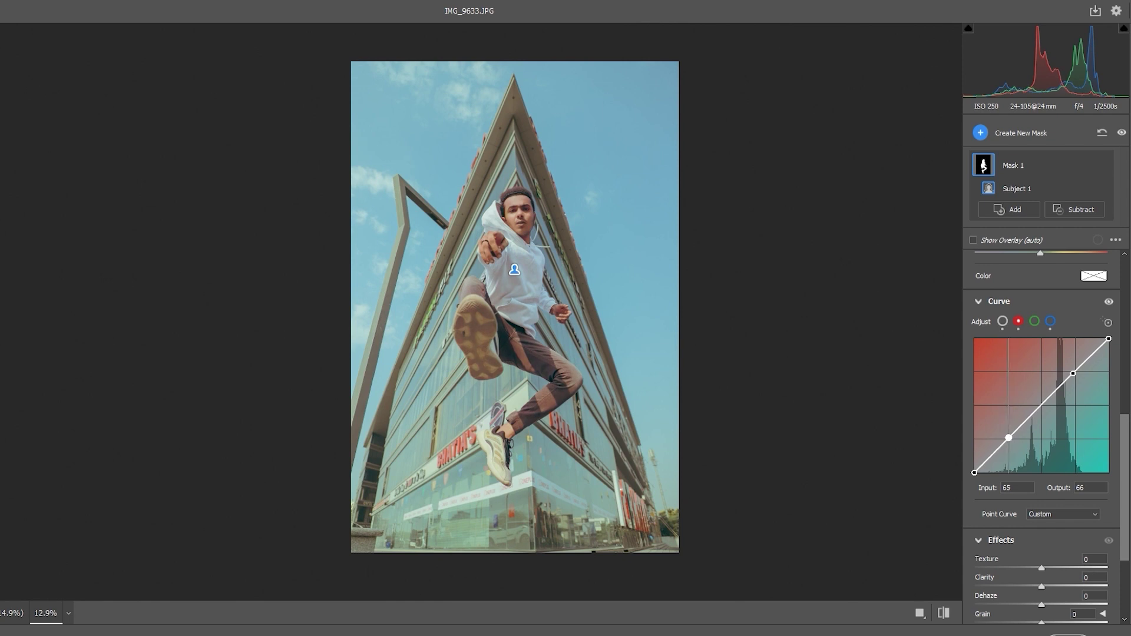
left_click(1034, 321)
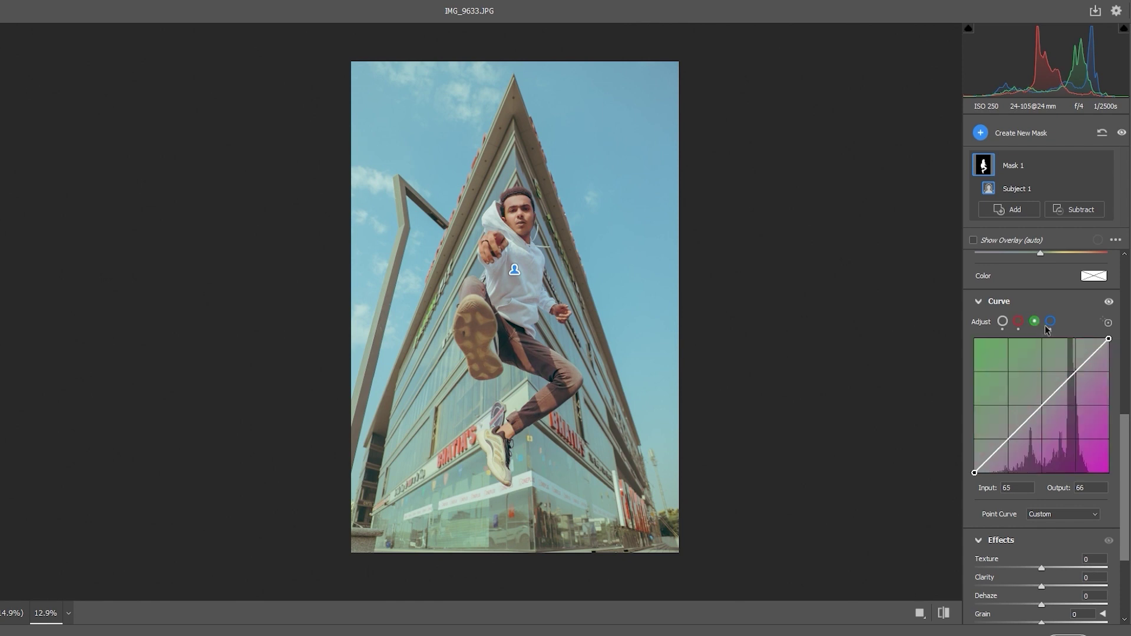
left_click(1007, 437)
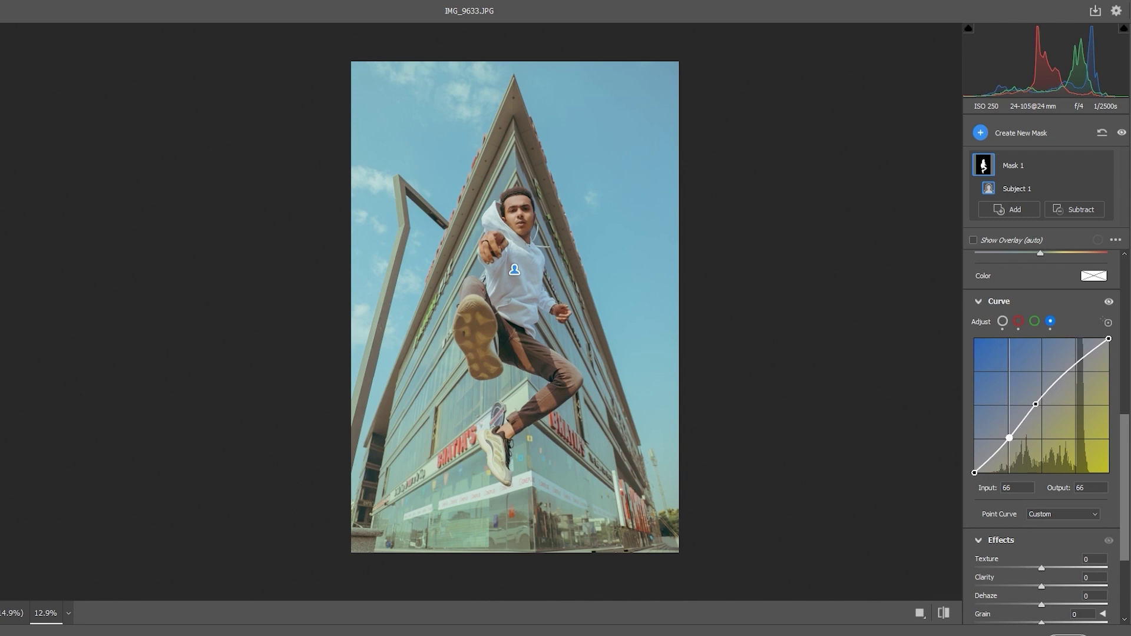
mouse_move(1086, 167)
left_click(1008, 134)
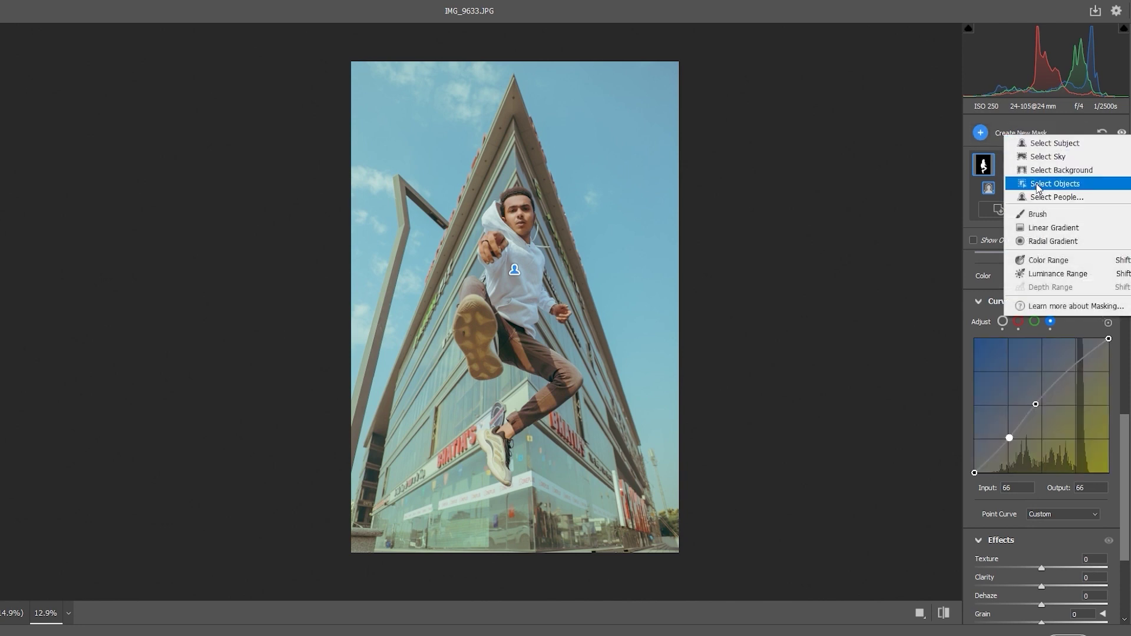
Add a Select Background mask and lower the background's exposure
left_click(1046, 171)
scroll(1049, 377, "down", 3)
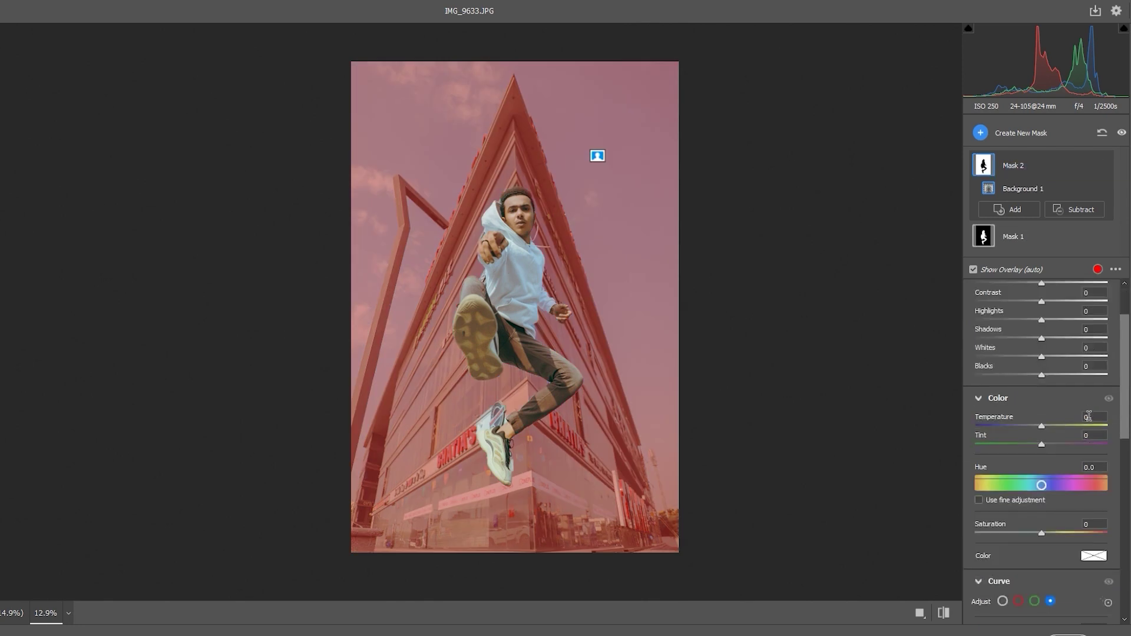
scroll(1046, 312, "up", 3)
left_click_drag(1041, 436, 1037, 431)
scroll(1036, 430, "down", 1)
Warm the background, shift its hue toward teal, lower saturation, and add noise and moiré reduction
left_click_drag(1041, 499, 1045, 501)
scroll(1040, 554, "down", 3)
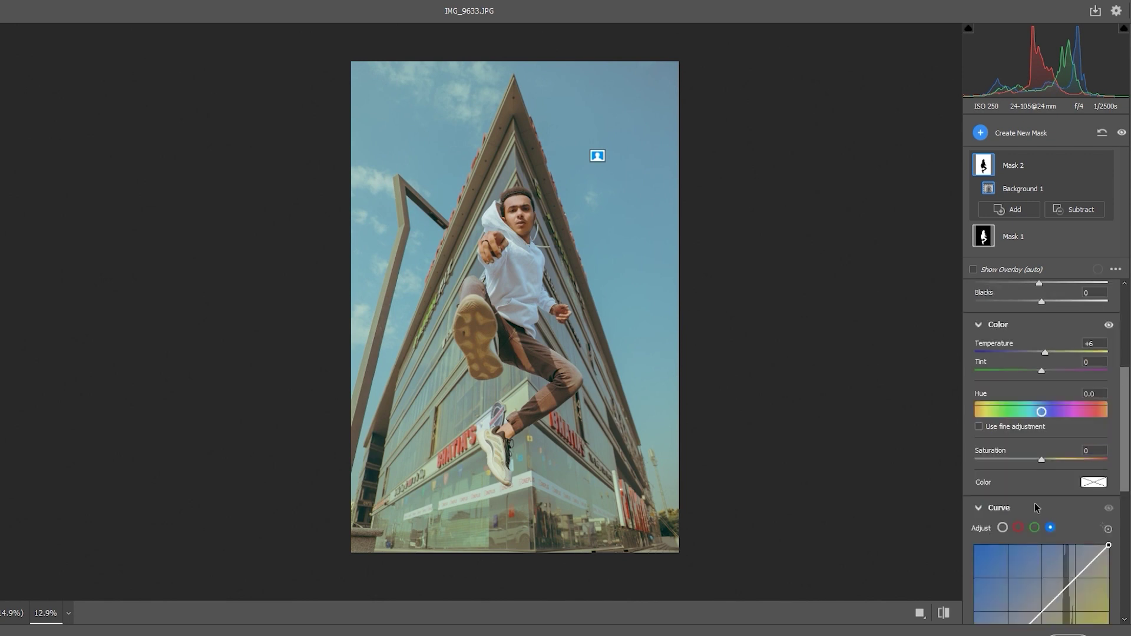
left_click_drag(1041, 460, 1020, 461)
left_click_drag(1041, 411, 1034, 414)
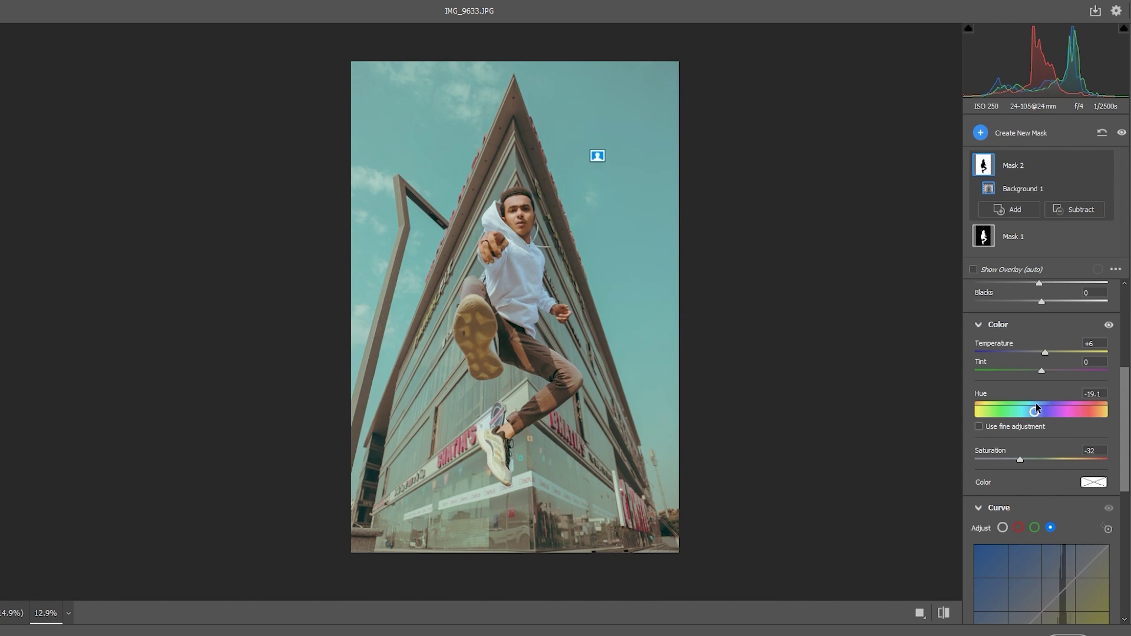
scroll(1035, 411, "down", 5)
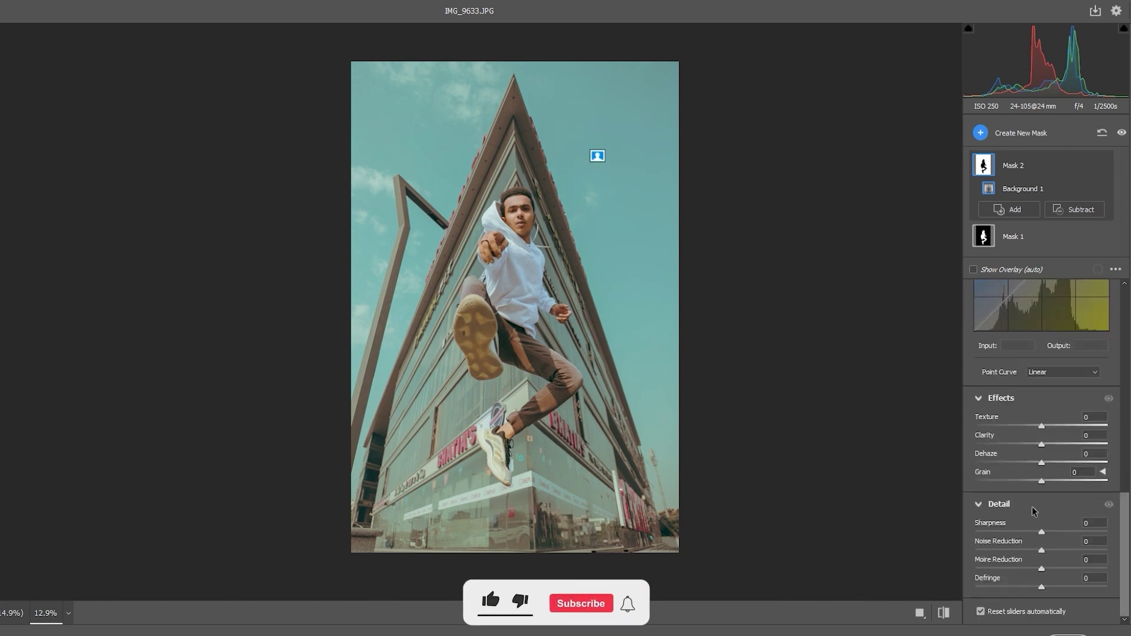
mouse_move(1043, 550)
left_mouse_down()
mouse_move(1089, 551)
mouse_move(1063, 570)
left_mouse_up()
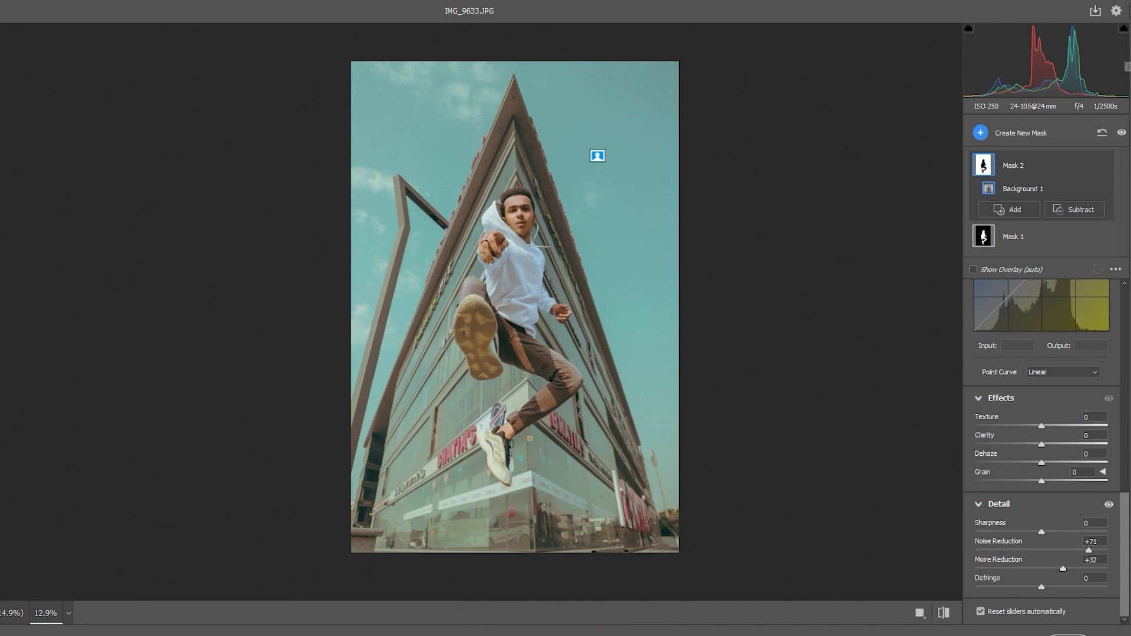
Back in the whole-image Edit panel, set Effects Vignetting to -20 to darken the corners
key("e")
left_click(987, 553)
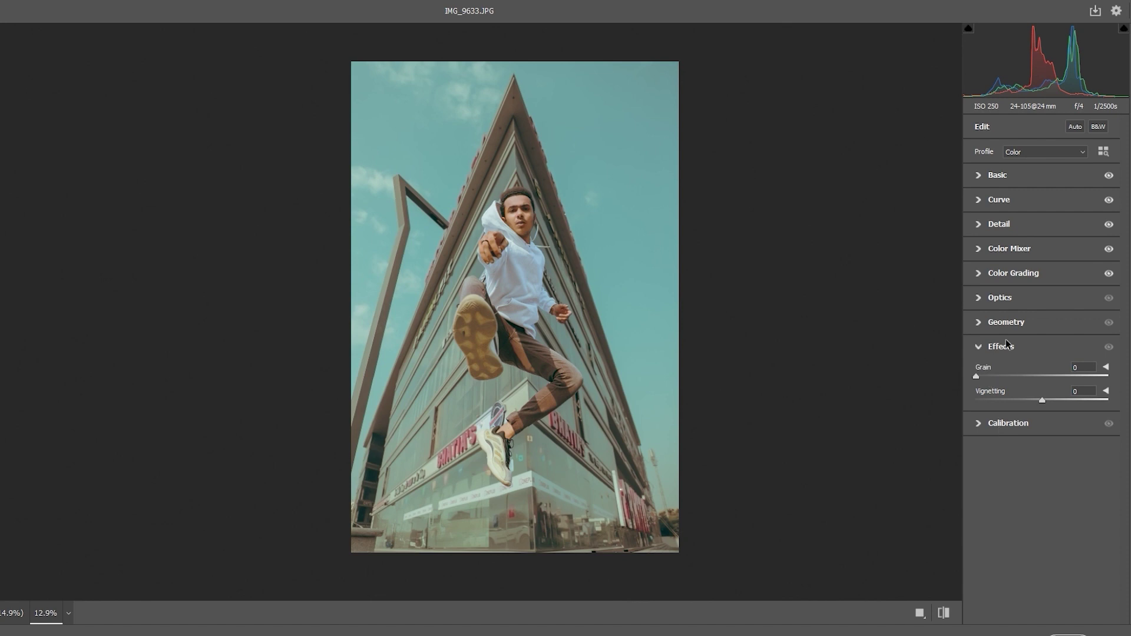
left_click_drag(1021, 399, 1025, 405)
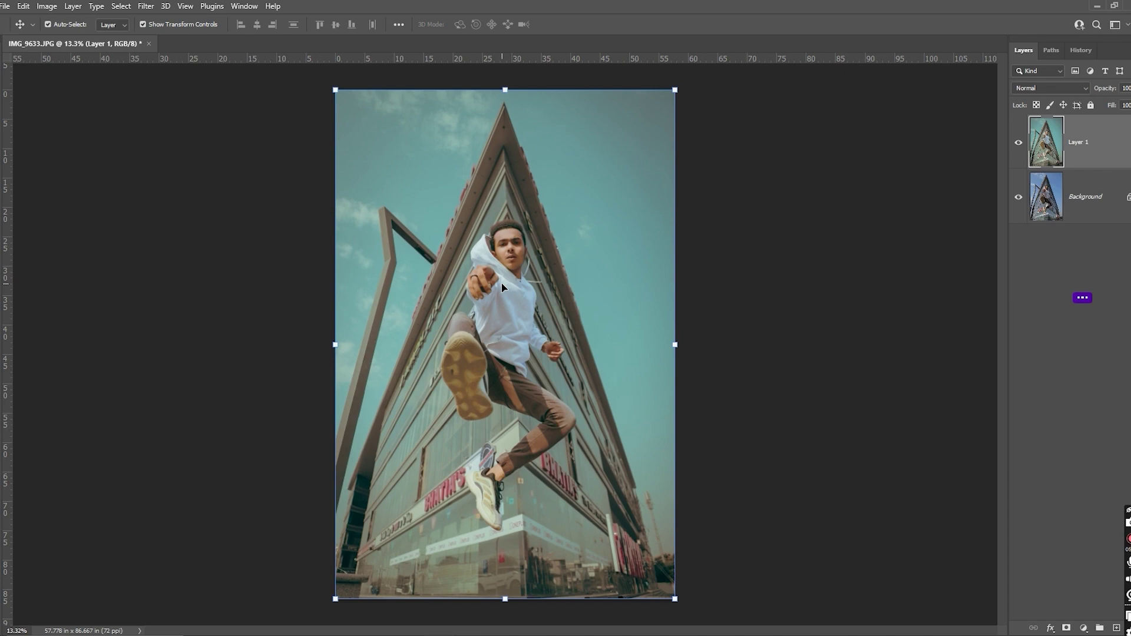
left_click(1018, 142)
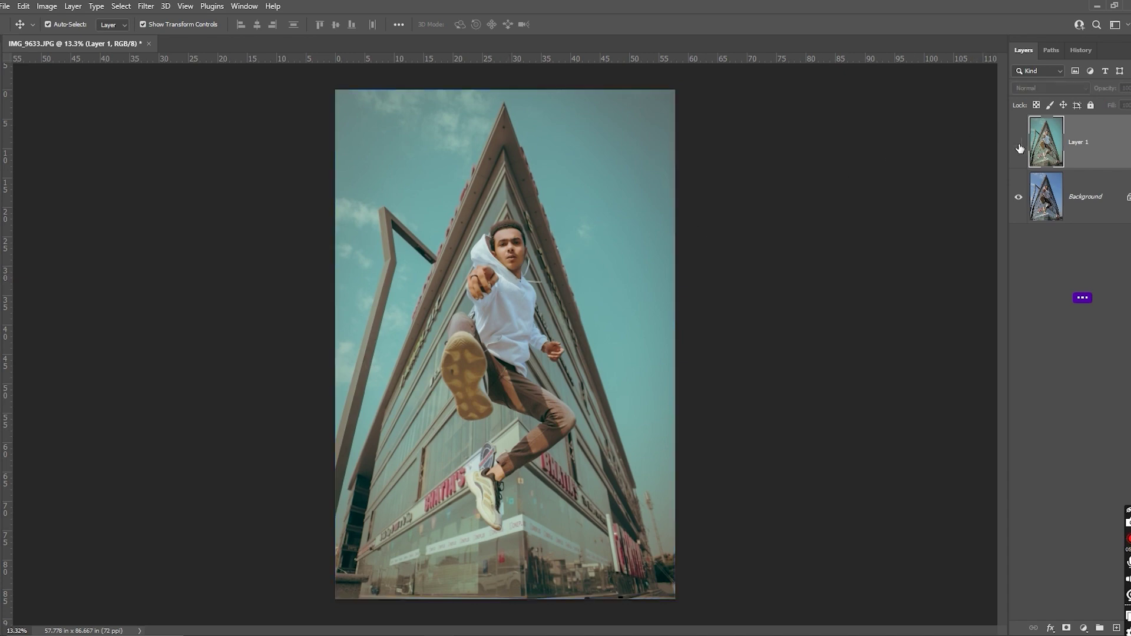